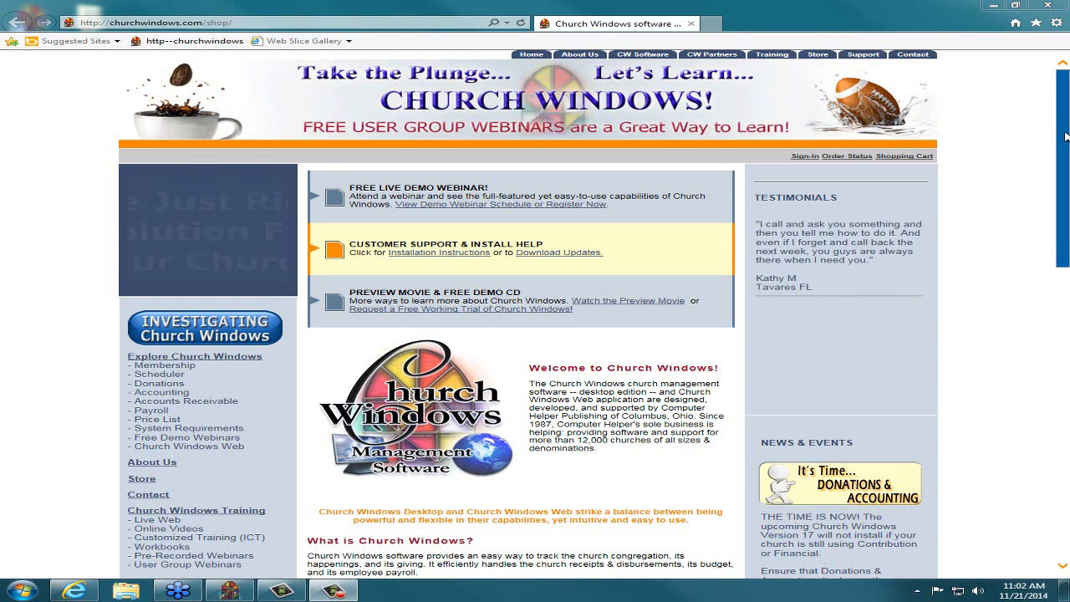
Open the Download Updates page linked under Customer Support & Install Help
scroll(986, 146, down, 1)
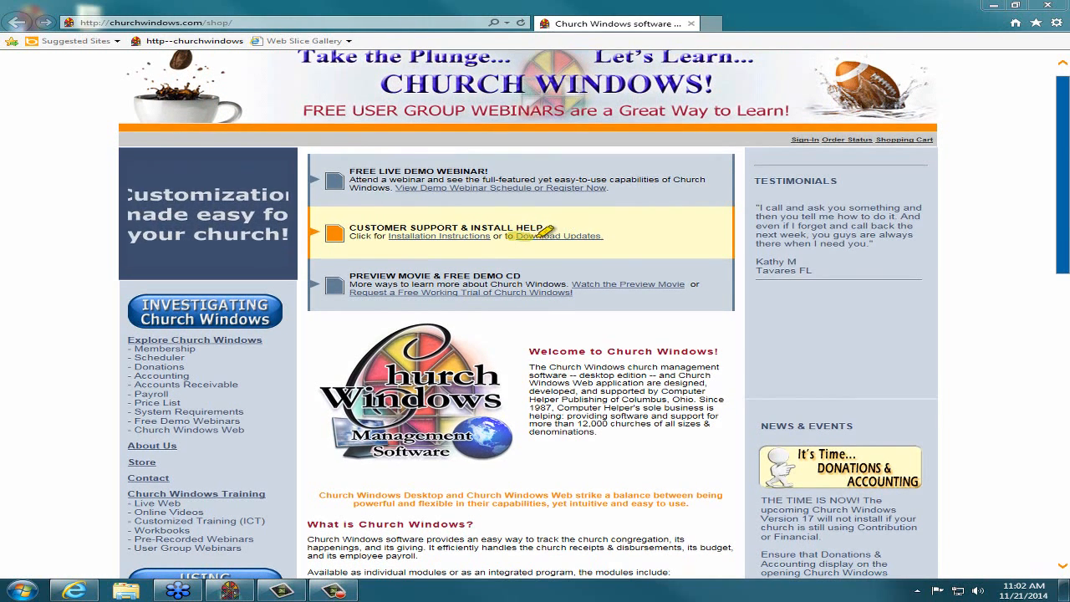
drag(572, 237, 612, 236)
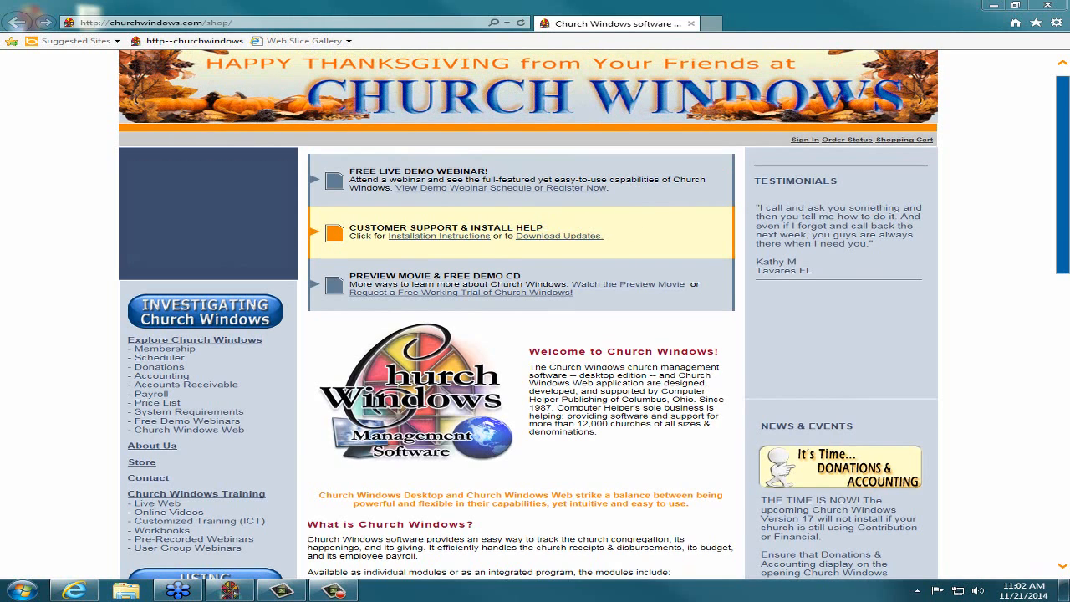
click(527, 236)
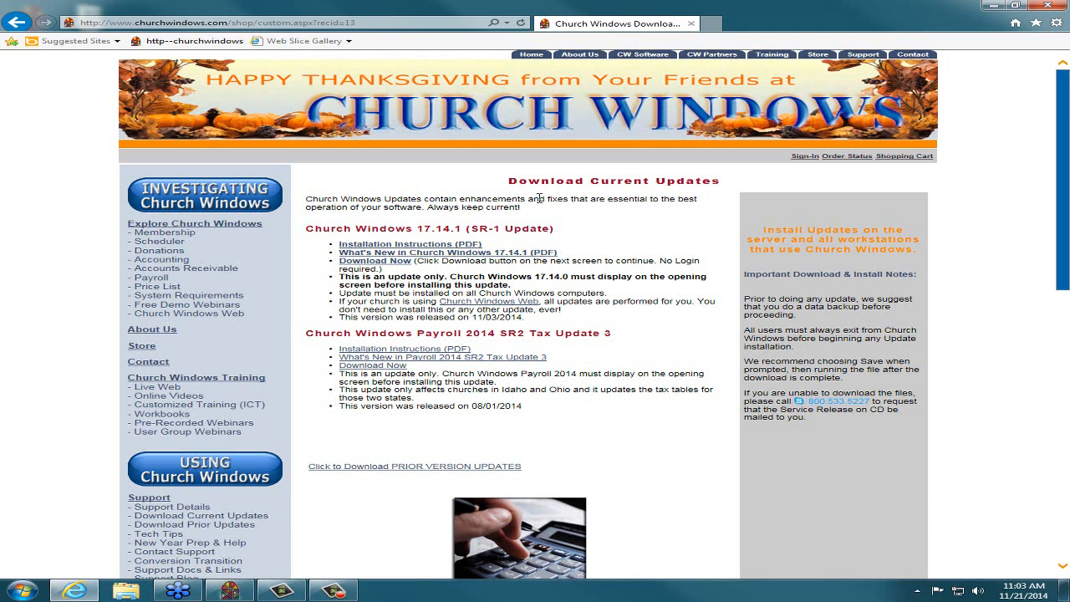
Open the Support Blog from the support links of the Using Church Windows section
scroll(374, 391, down, 4)
scroll(374, 392, down, 2)
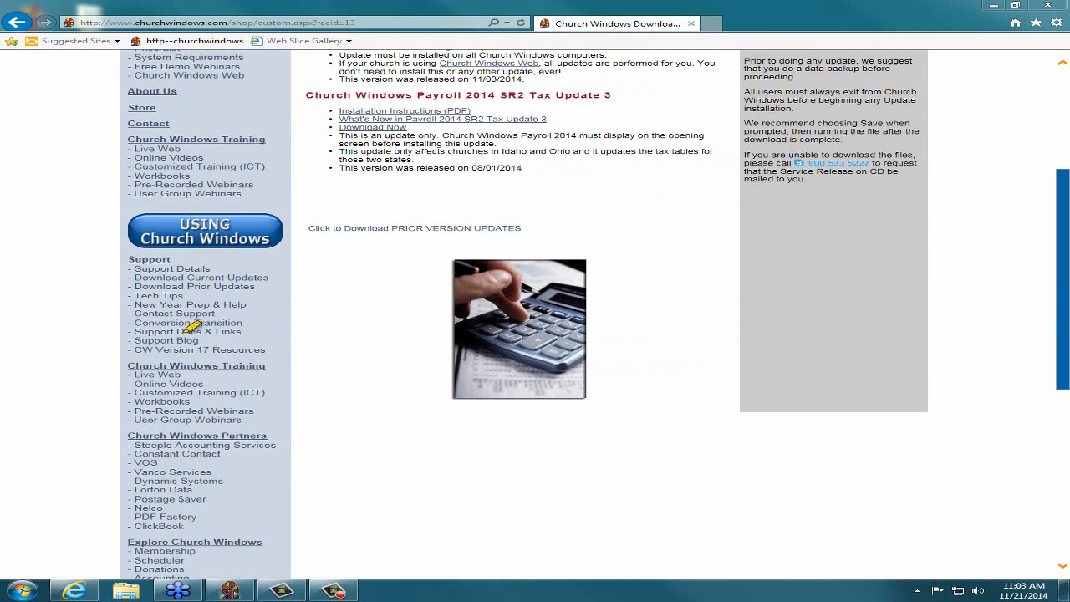
drag(124, 341, 185, 339)
drag(124, 351, 264, 350)
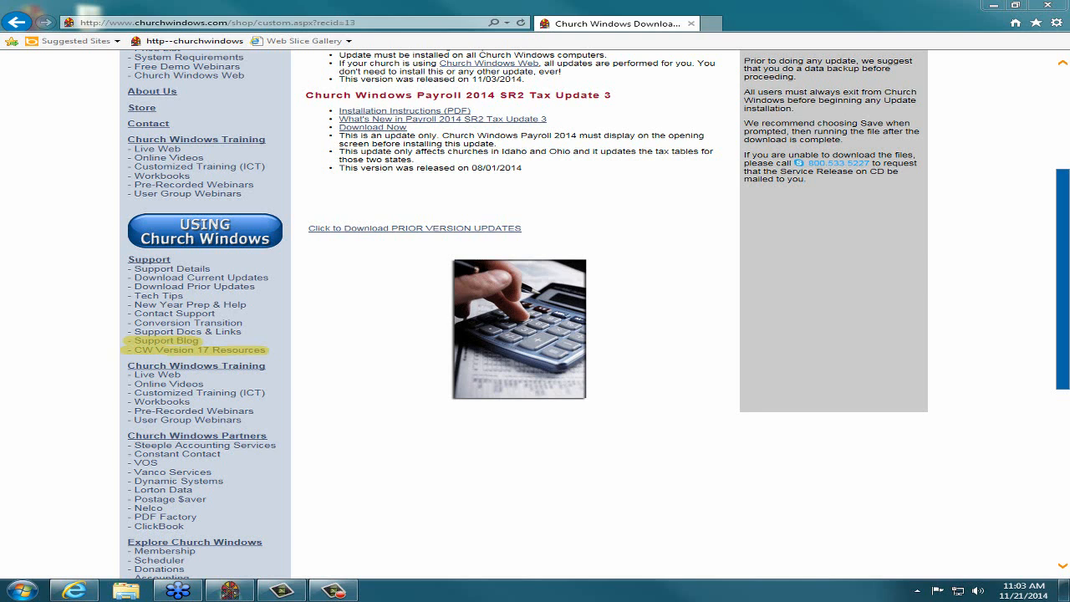
key(Escape)
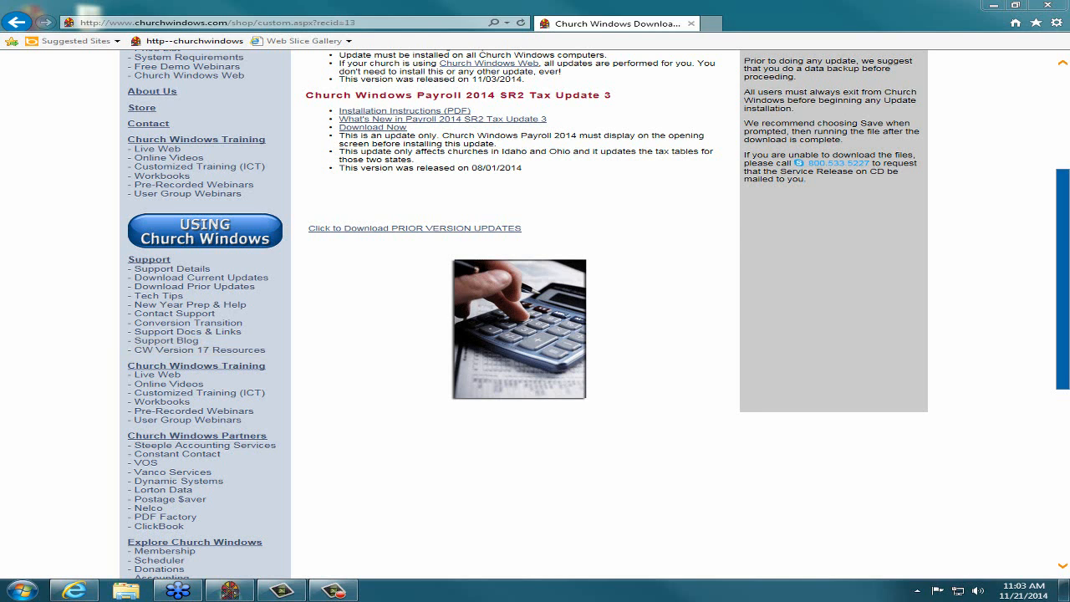
click(184, 341)
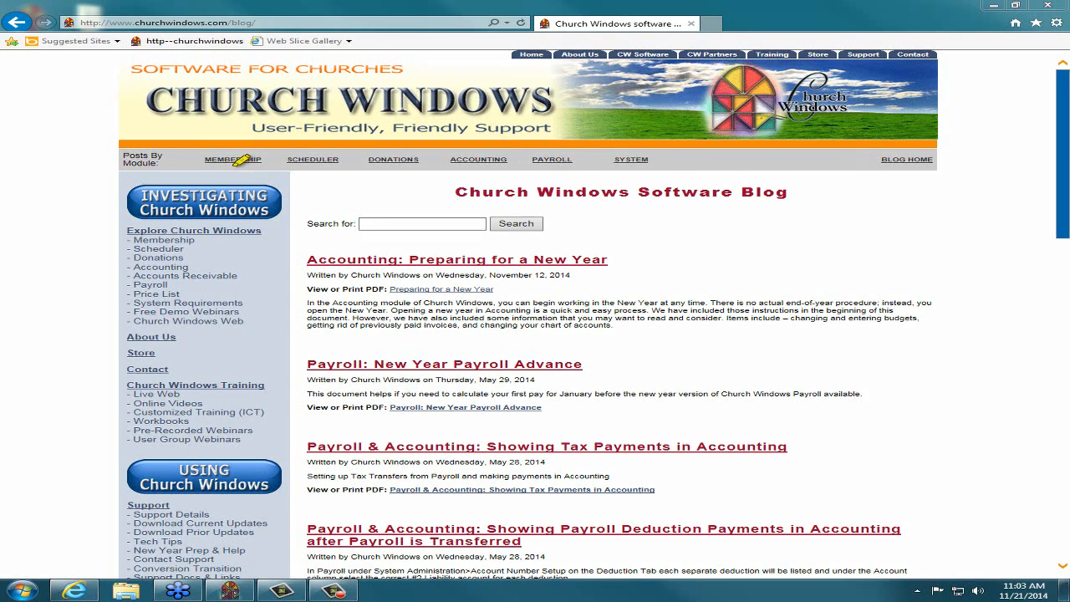
Search the software blog for "label", then return to the blog page
drag(207, 161, 644, 160)
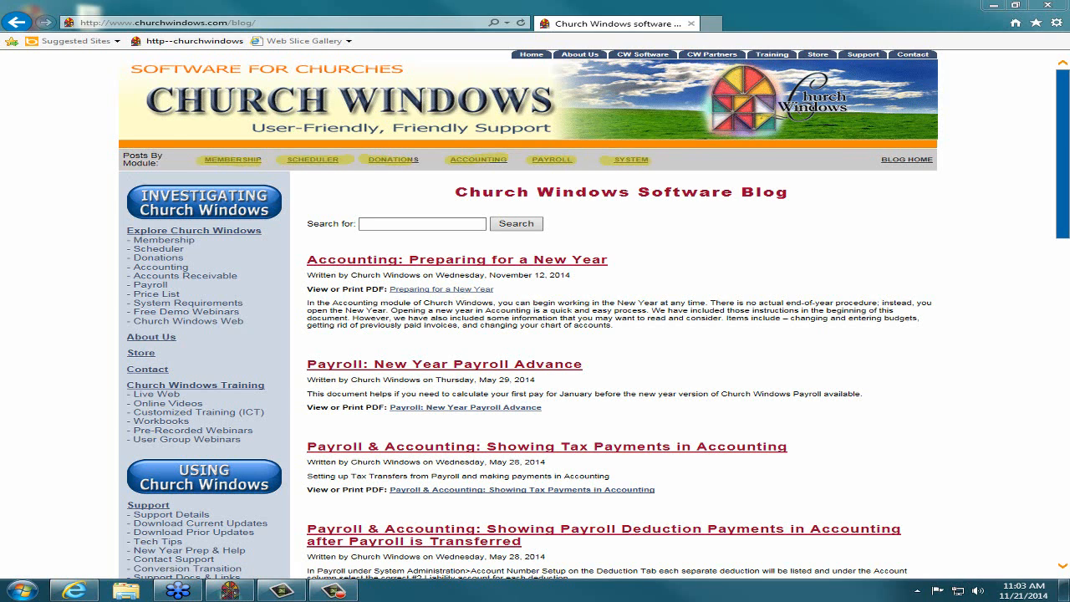
key(Escape)
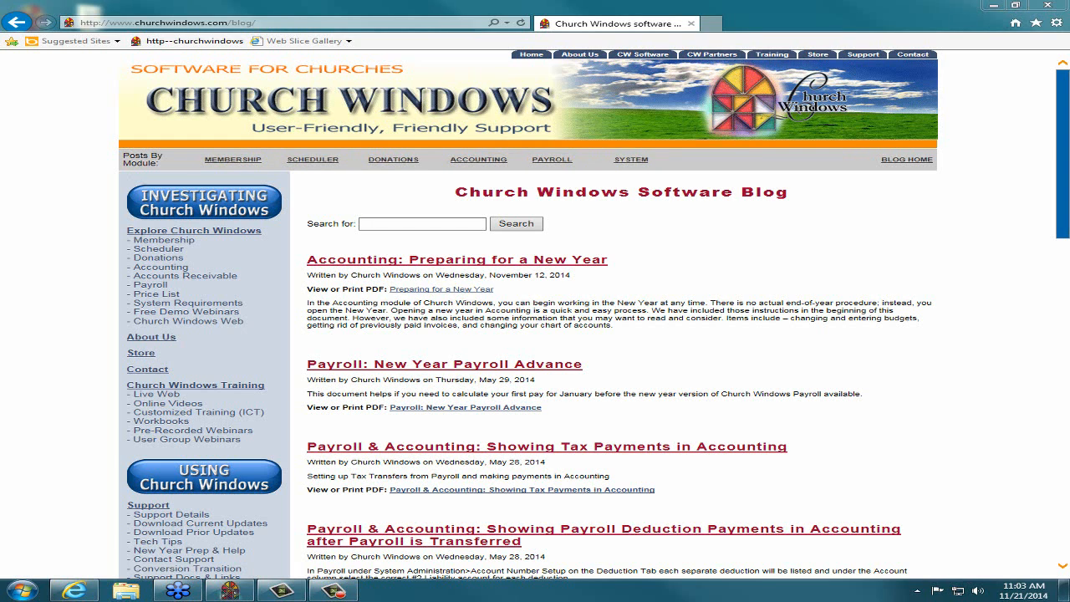
click(450, 227)
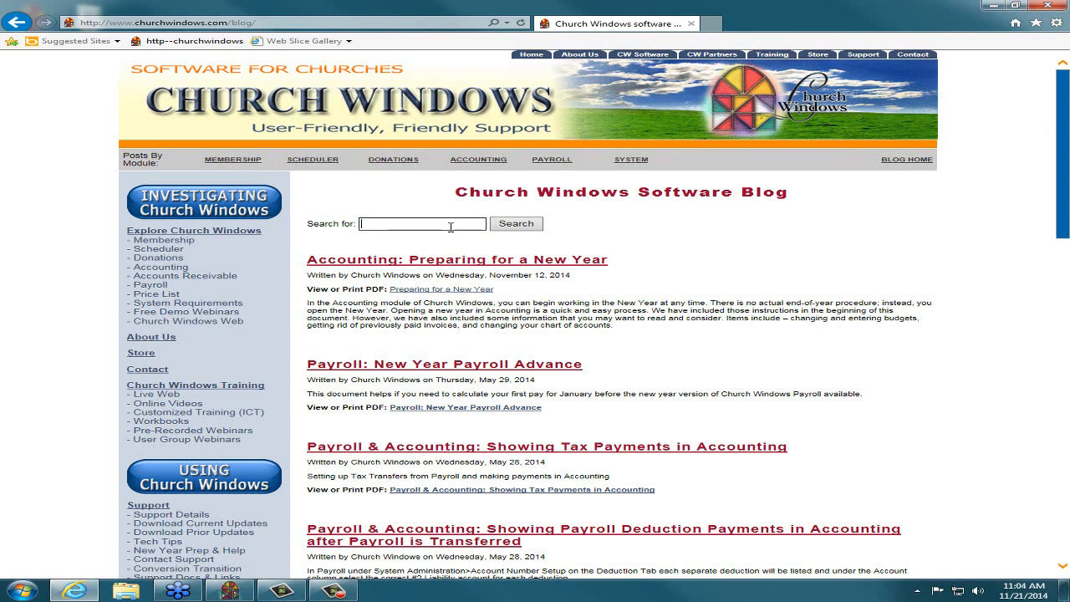
text(report)
key(BackSpace)
key(BackSpace)
key(BackSpace)
key(BackSpace)
key(BackSpace)
key(BackSpace)
text(label)
click(513, 226)
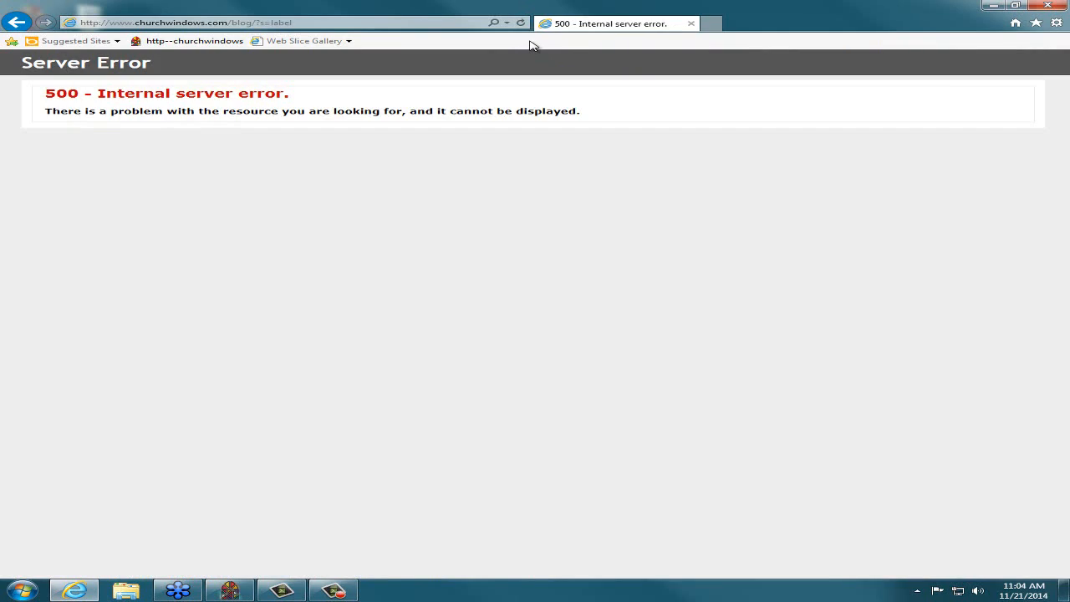
click(17, 24)
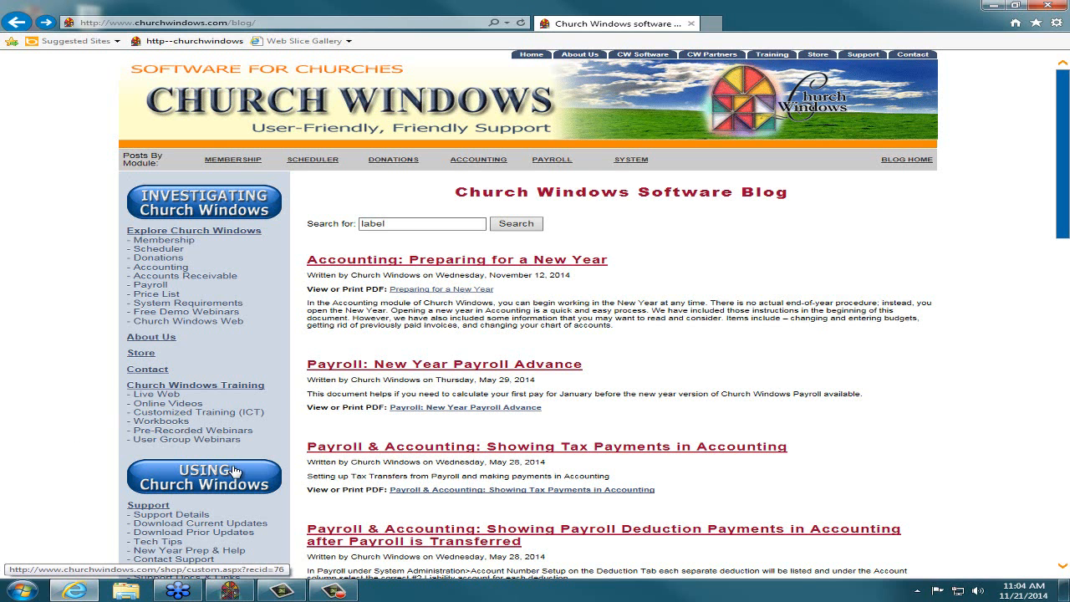
Open the CW Version 17 Resources page from the support links
scroll(182, 428, down, 2)
scroll(167, 441, down, 1)
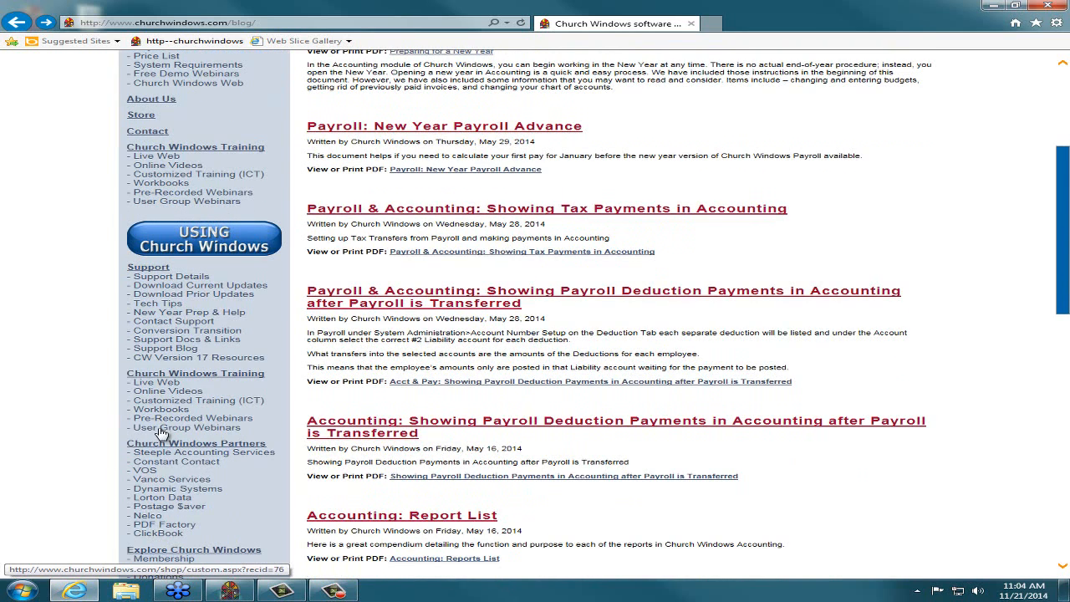
click(195, 362)
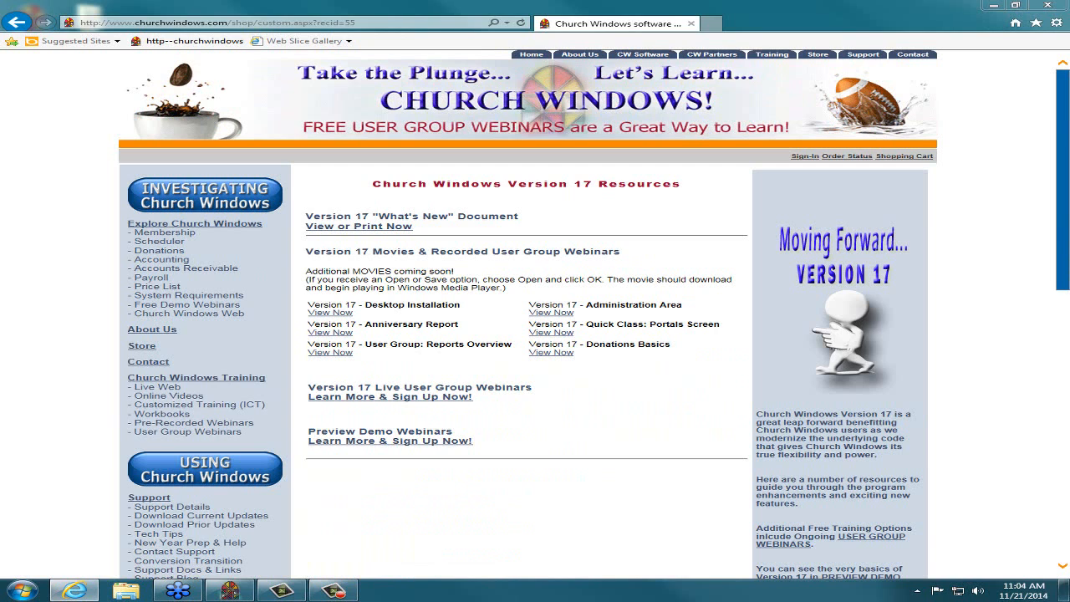
drag(358, 344, 510, 344)
drag(360, 324, 457, 325)
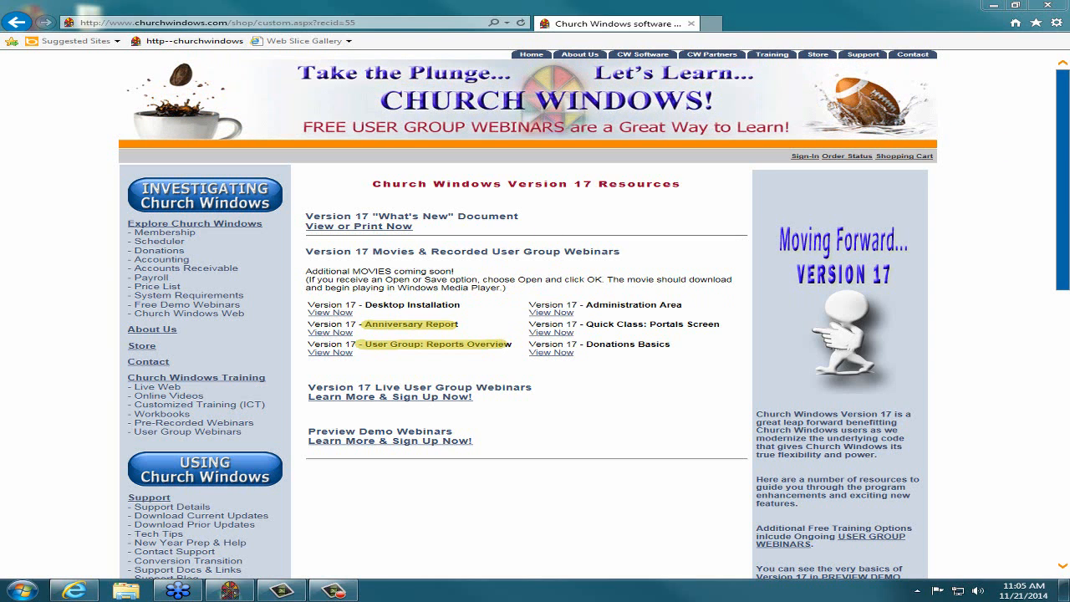
key(Escape)
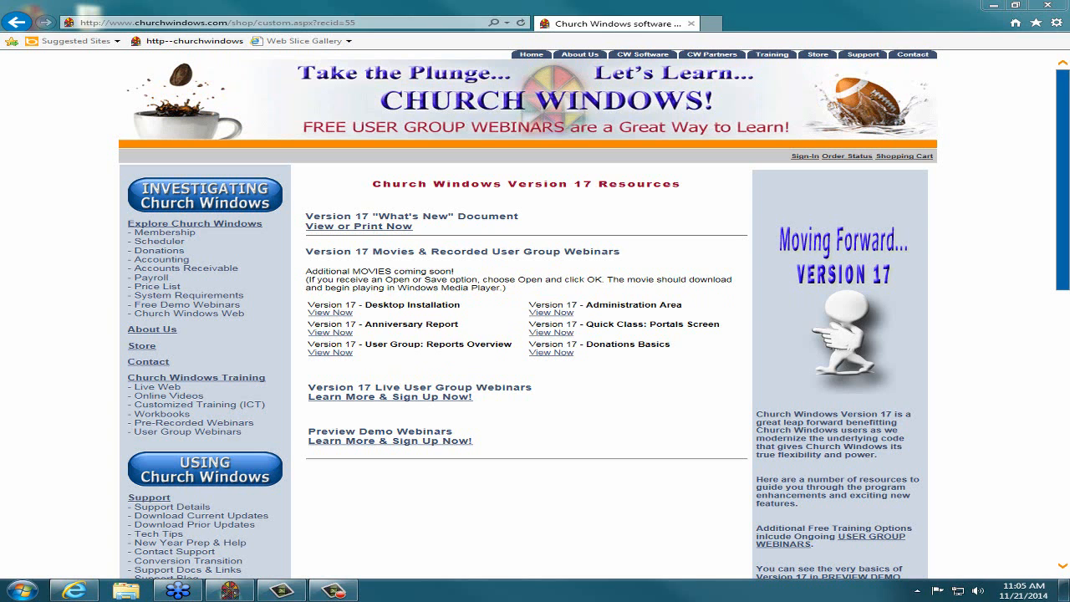
Switch to the Church Windows software and open the Membership module's Birth Date Reports/Directory/Export selection
click(994, 6)
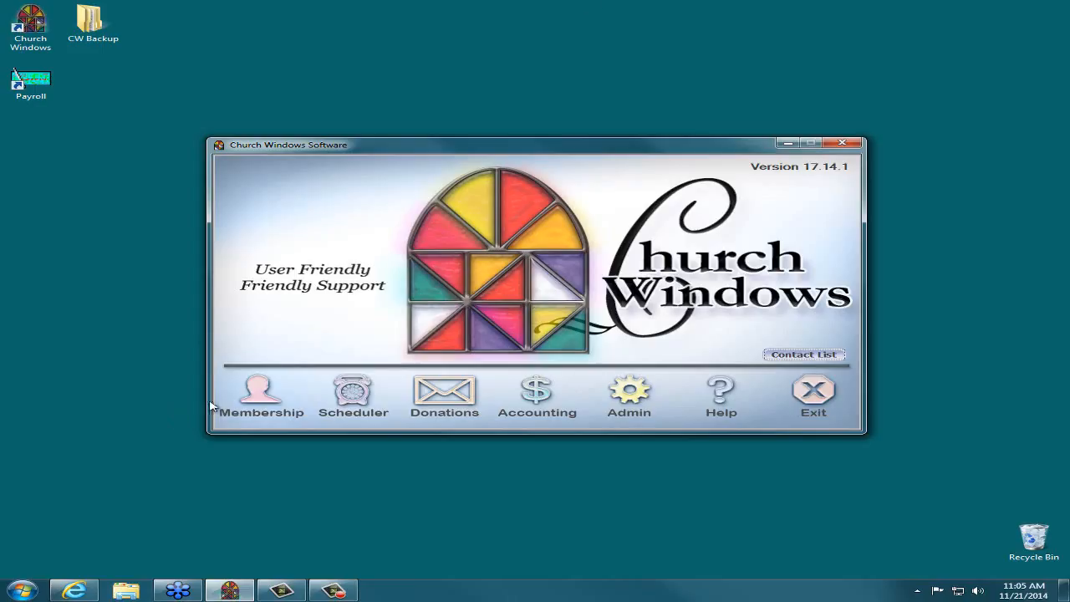
click(250, 396)
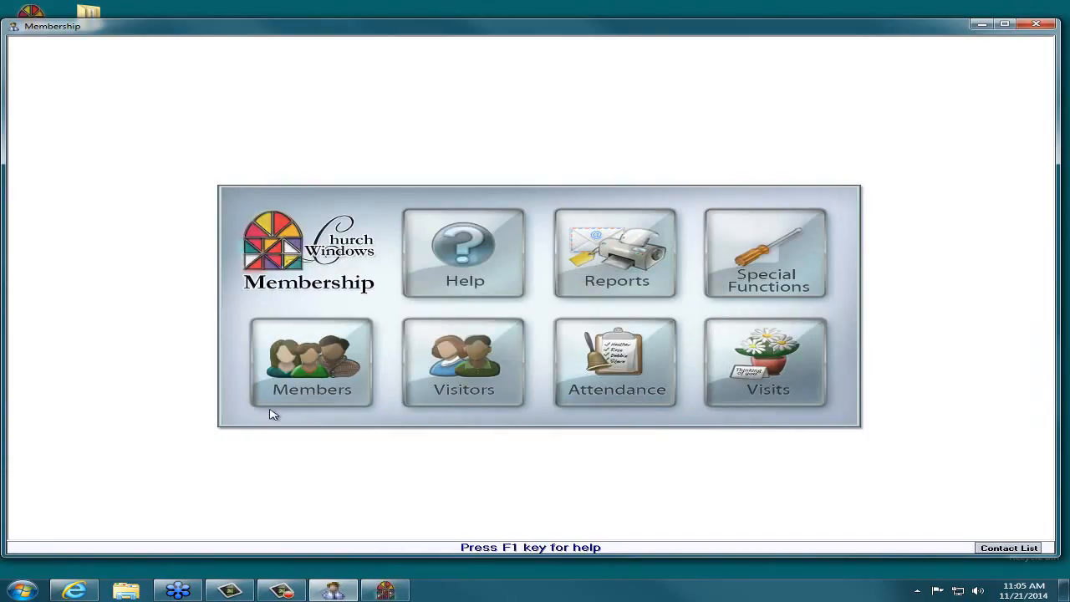
click(622, 248)
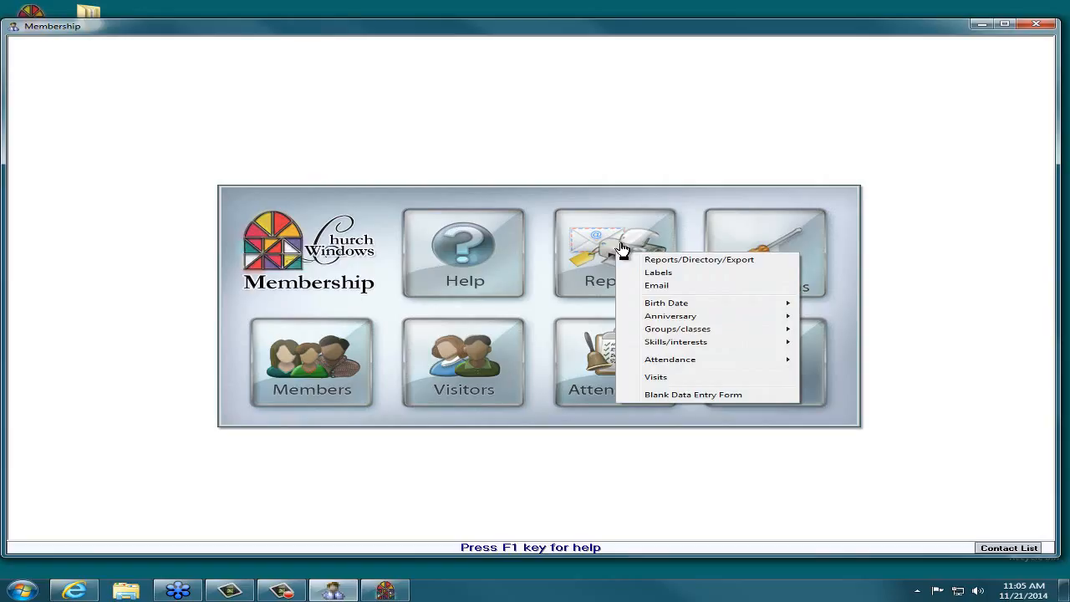
mouse_move(682, 306)
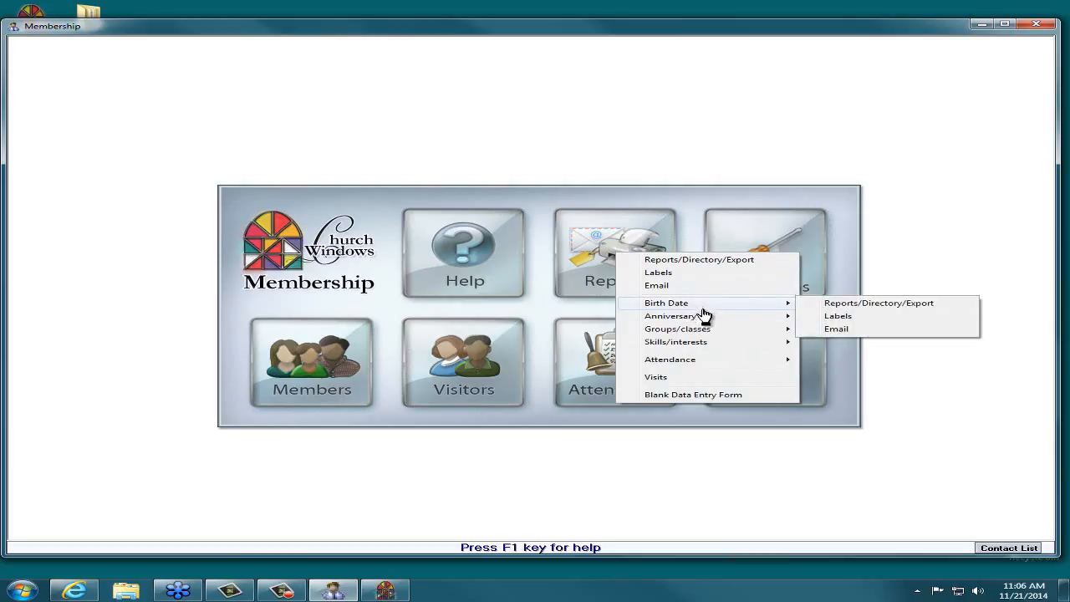
mouse_move(707, 319)
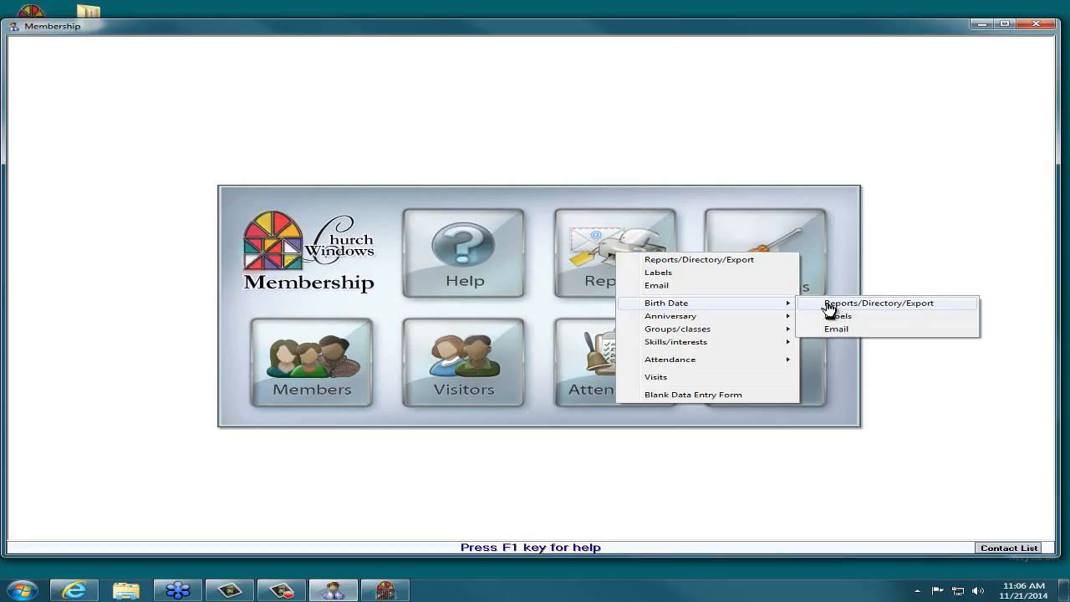
click(879, 306)
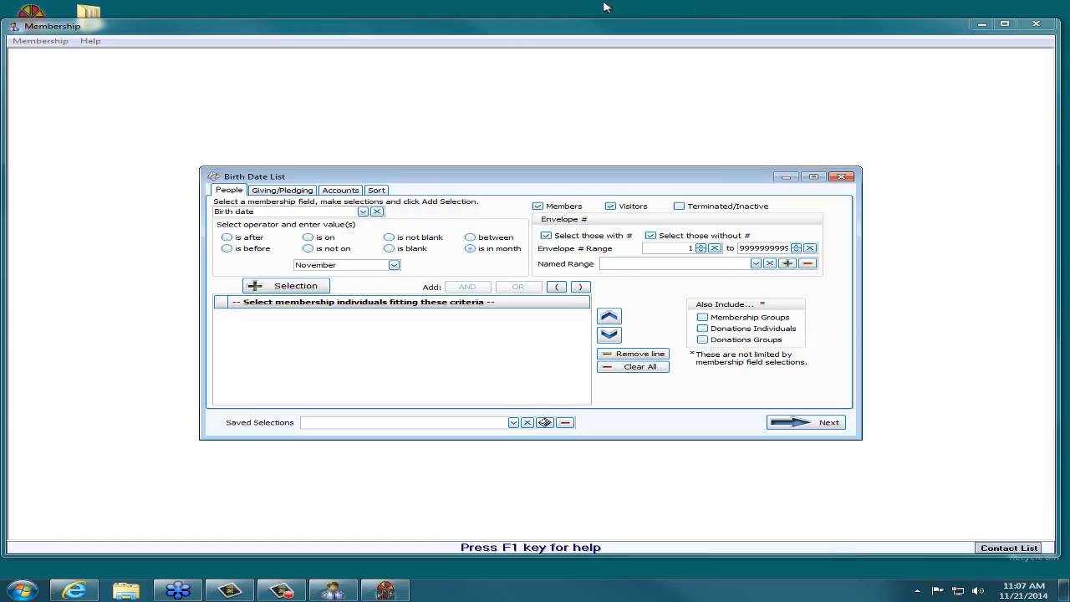
Set the birth month to December and add it to the selection criteria of the Birth Date List
click(395, 266)
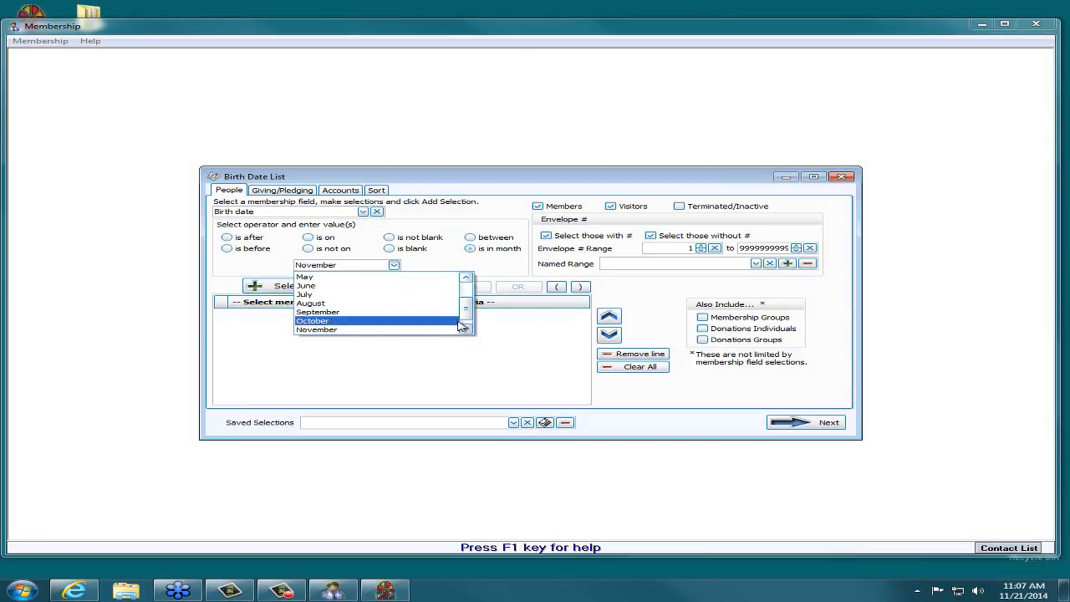
scroll(381, 328, down, 1)
click(372, 330)
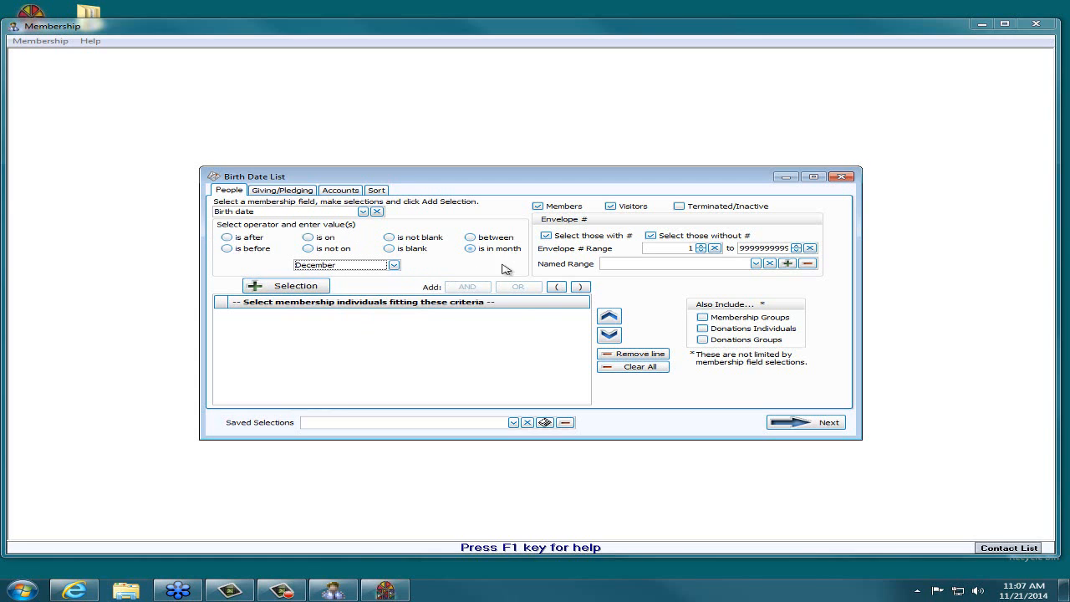
click(264, 289)
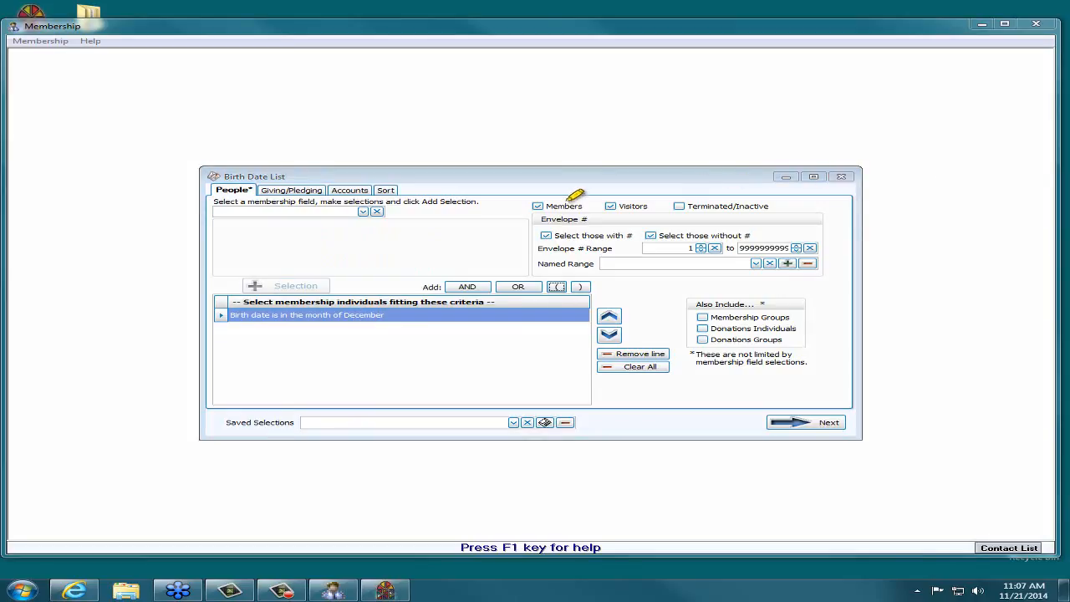
drag(536, 207, 659, 206)
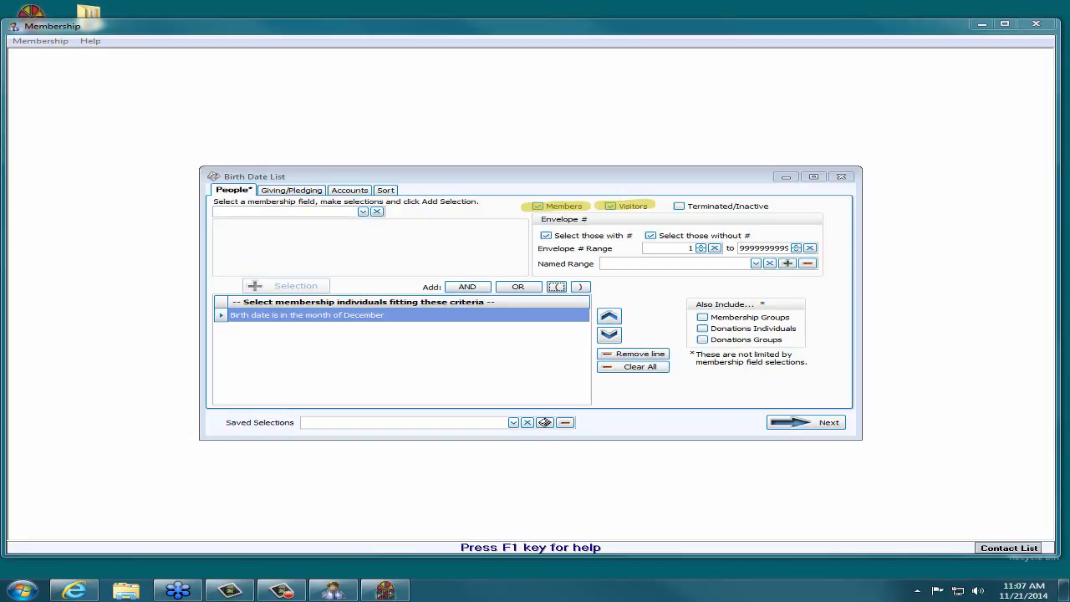
key(Escape)
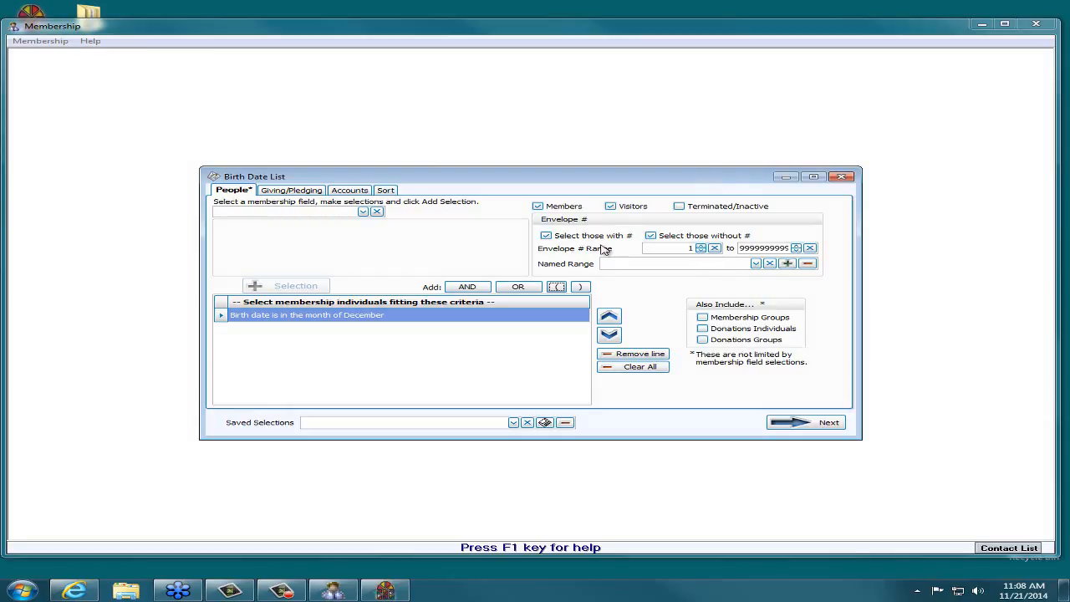
Check the sort fields of the Birth Date List and continue to the report options
click(387, 192)
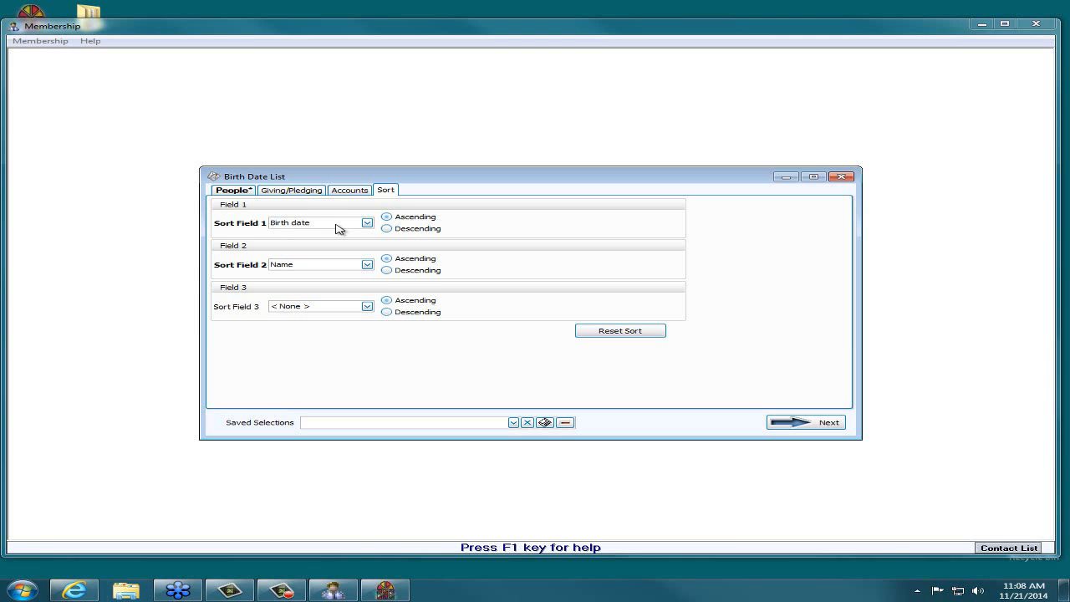
click(229, 192)
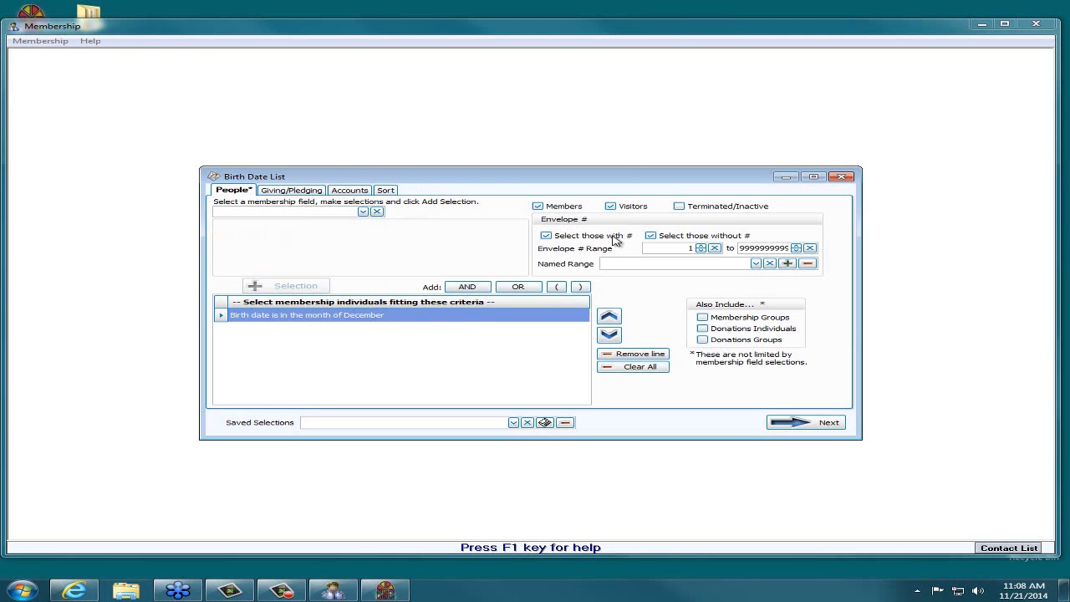
click(386, 192)
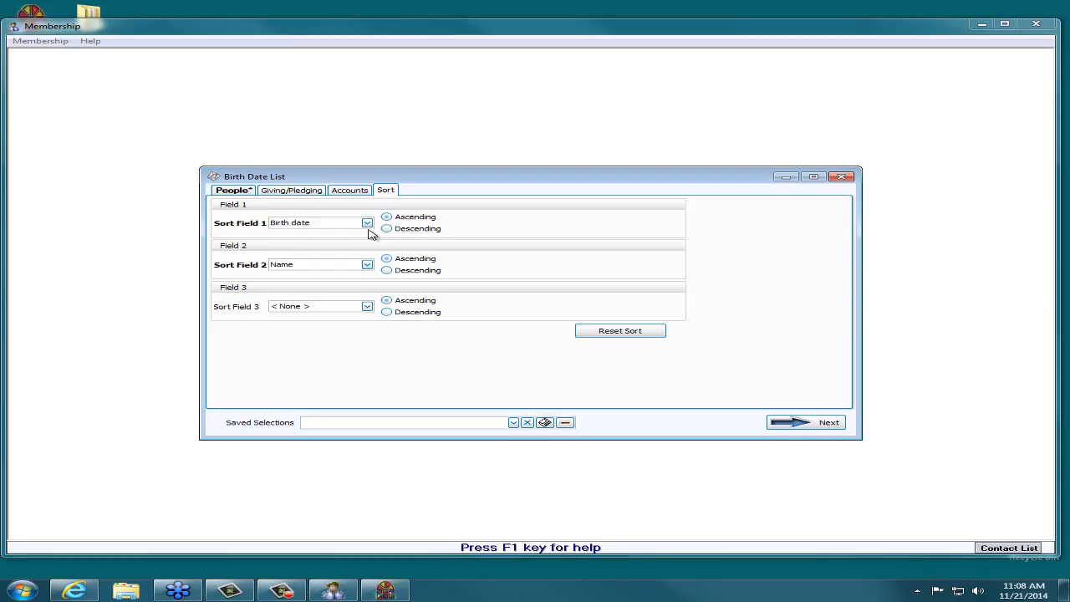
click(808, 424)
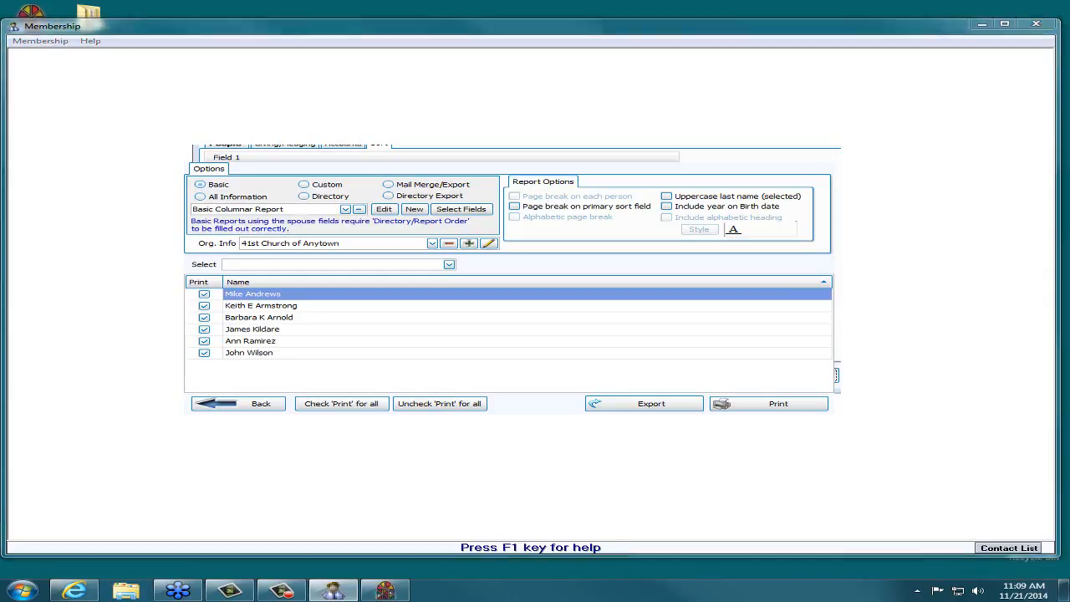
drag(202, 287, 204, 362)
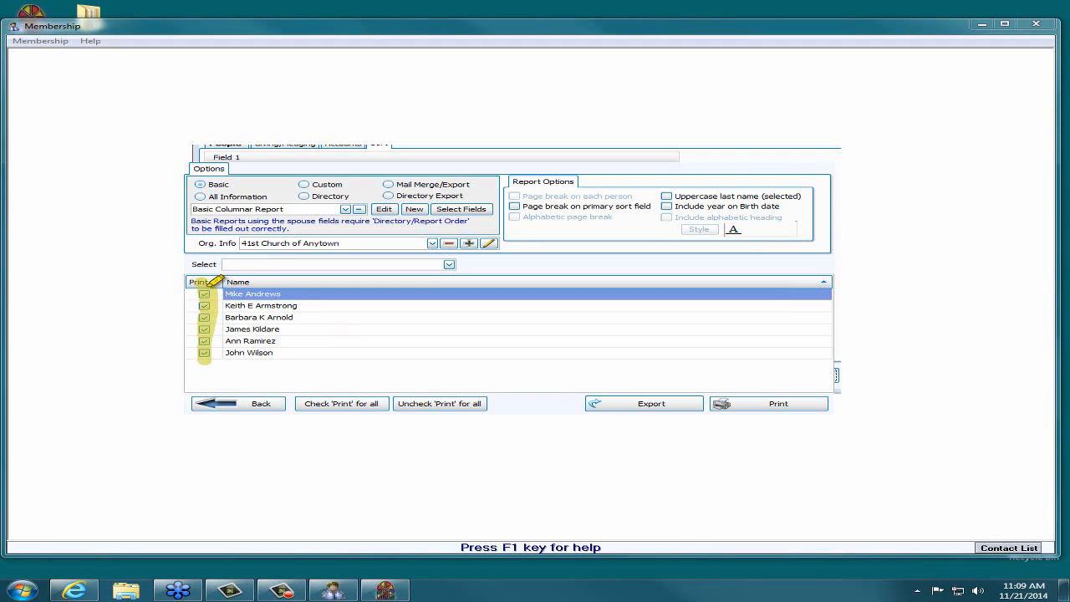
drag(202, 285, 201, 357)
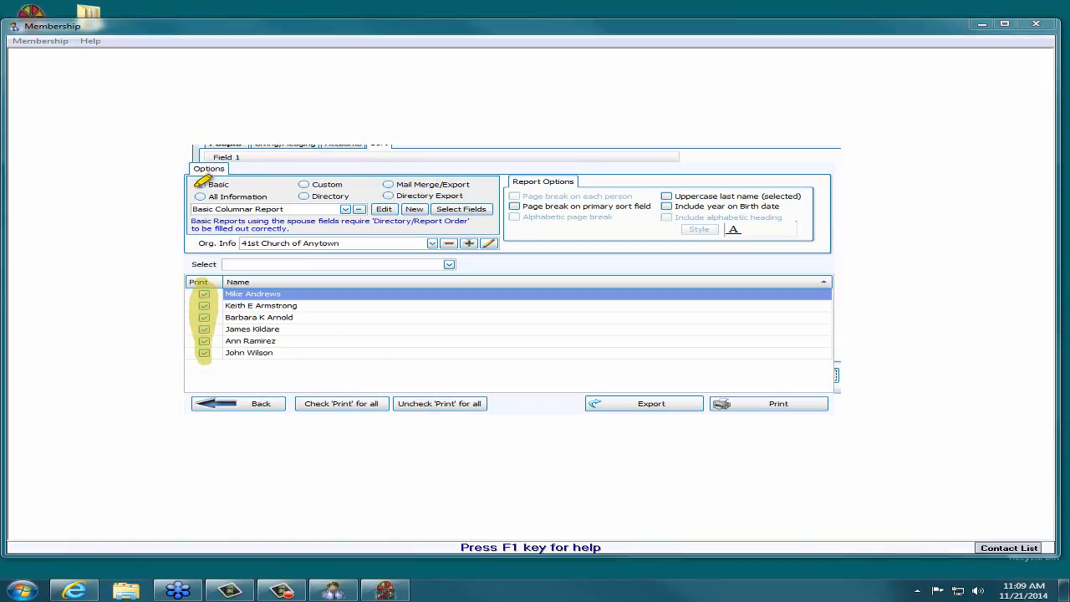
drag(193, 184, 231, 184)
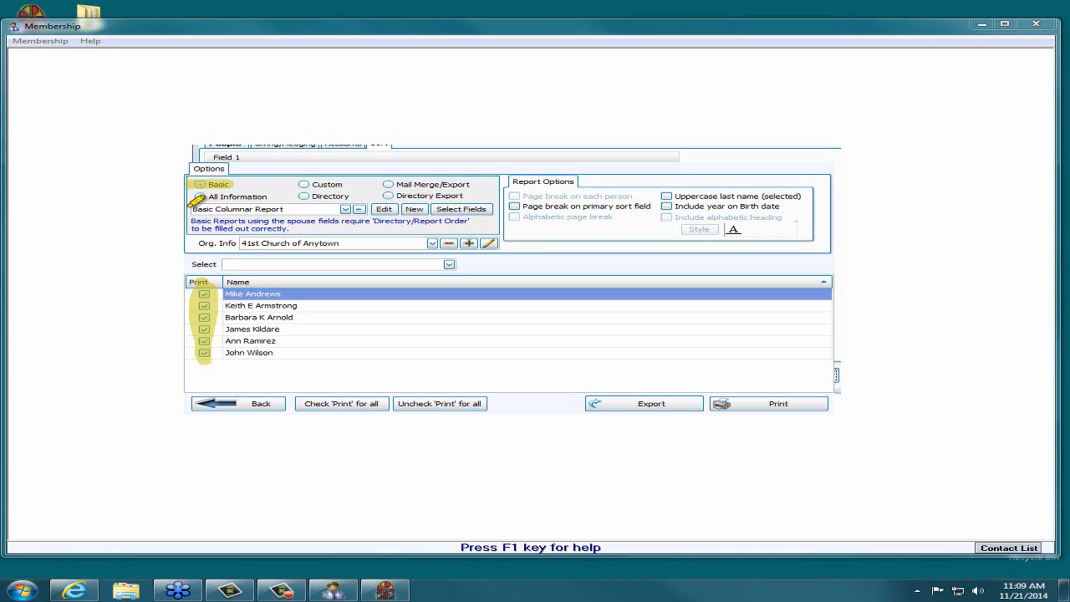
drag(194, 209, 286, 210)
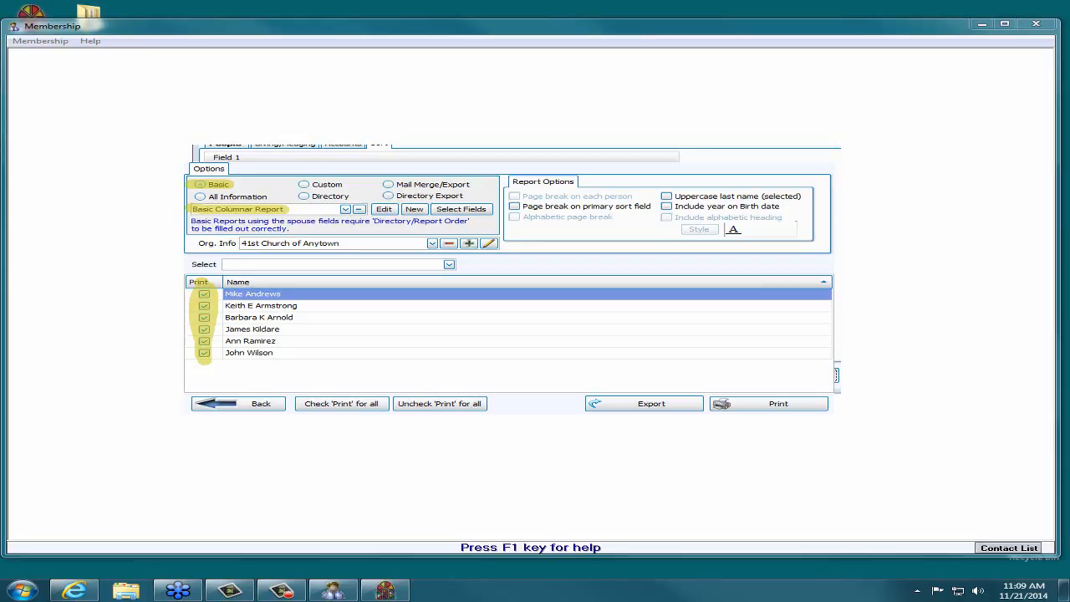
Preview the Basic Columnar Report for December birth dates, enlarge it to 130%, review the name and birth date columns, and close it
click(1055, 224)
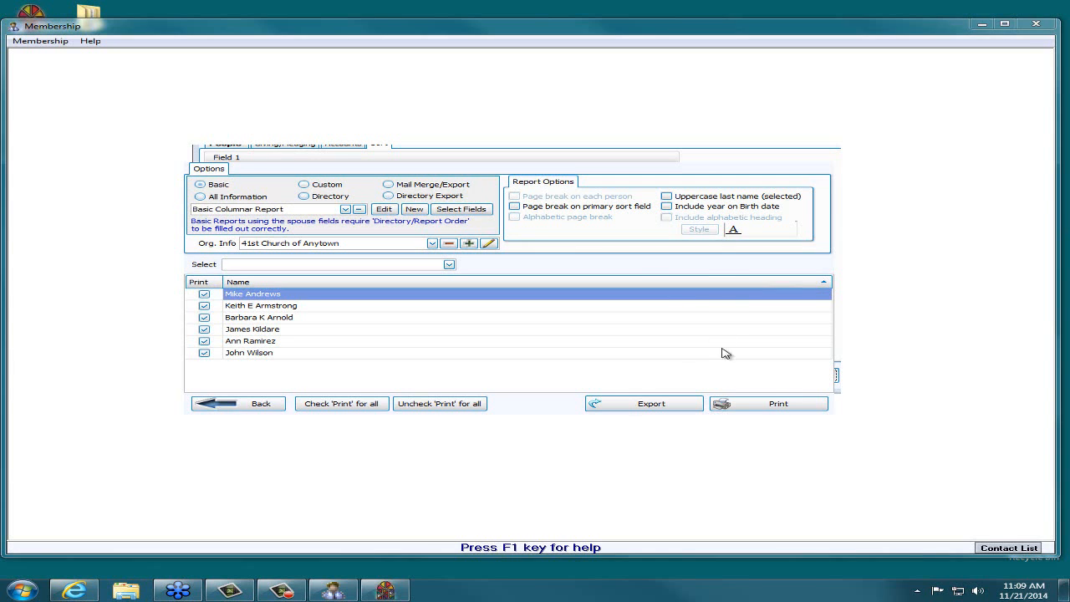
click(753, 408)
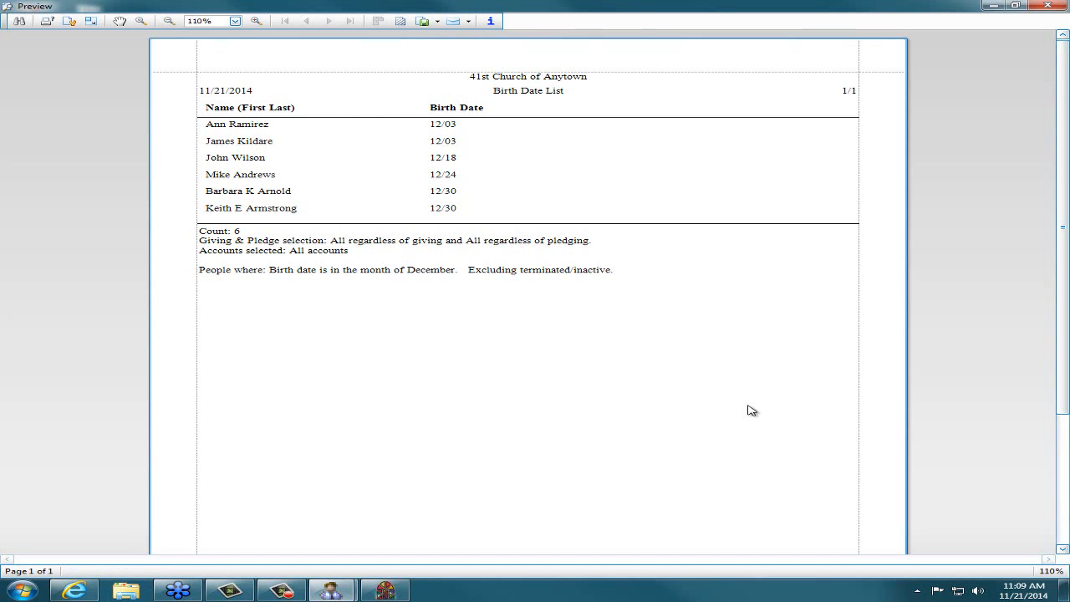
click(256, 21)
click(257, 21)
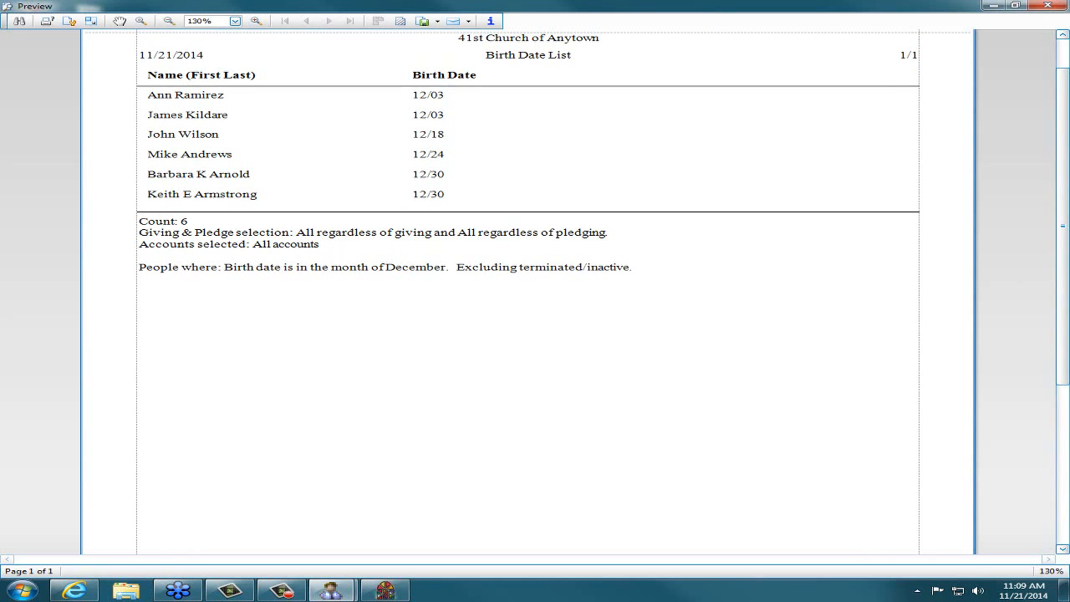
drag(1067, 270, 1068, 244)
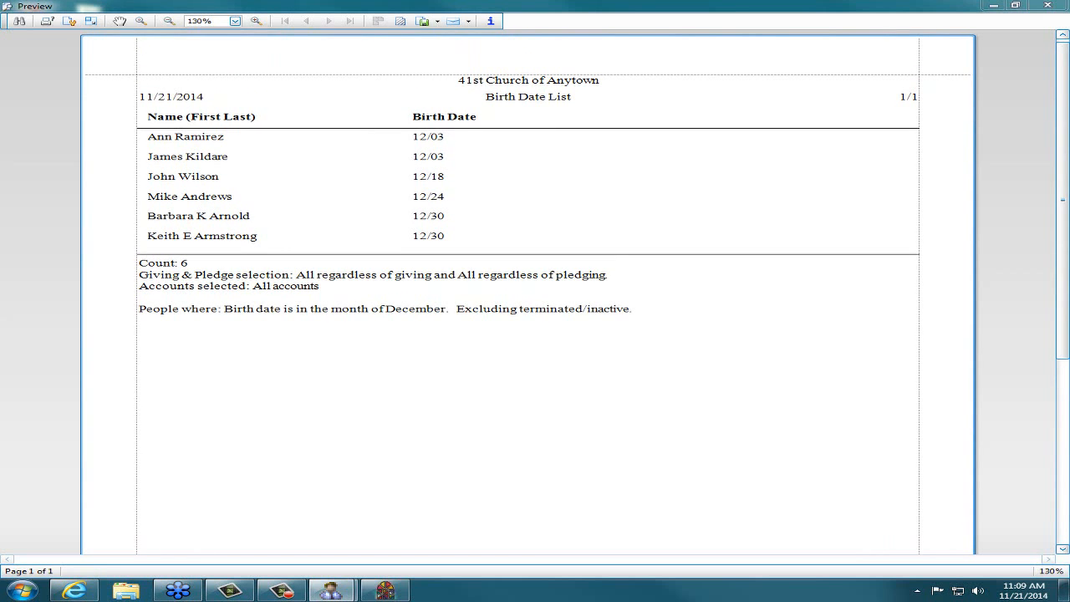
drag(132, 117, 255, 117)
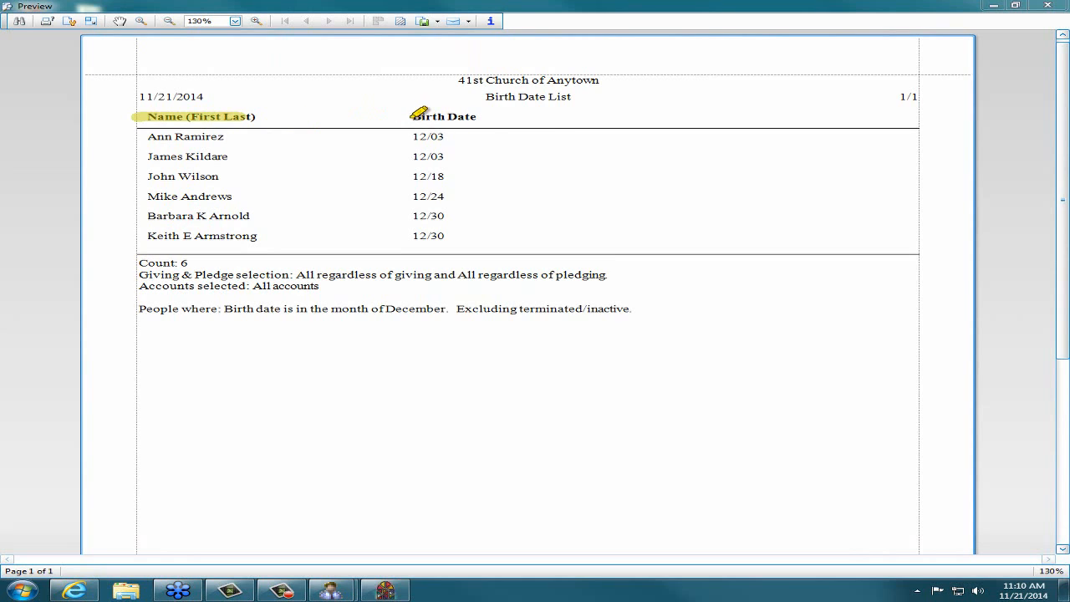
drag(412, 118, 492, 117)
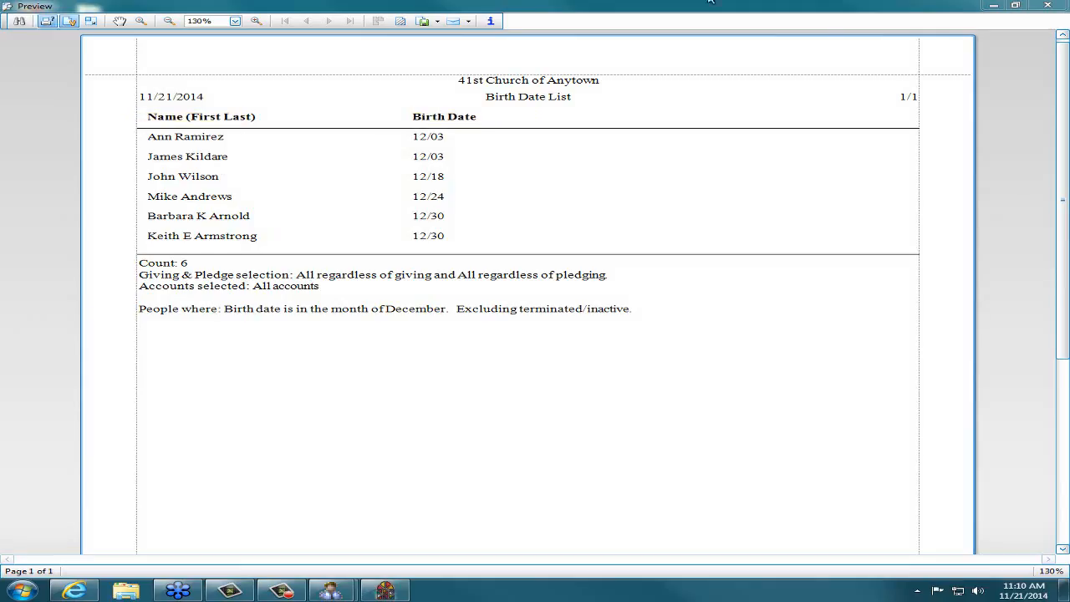
click(1041, 6)
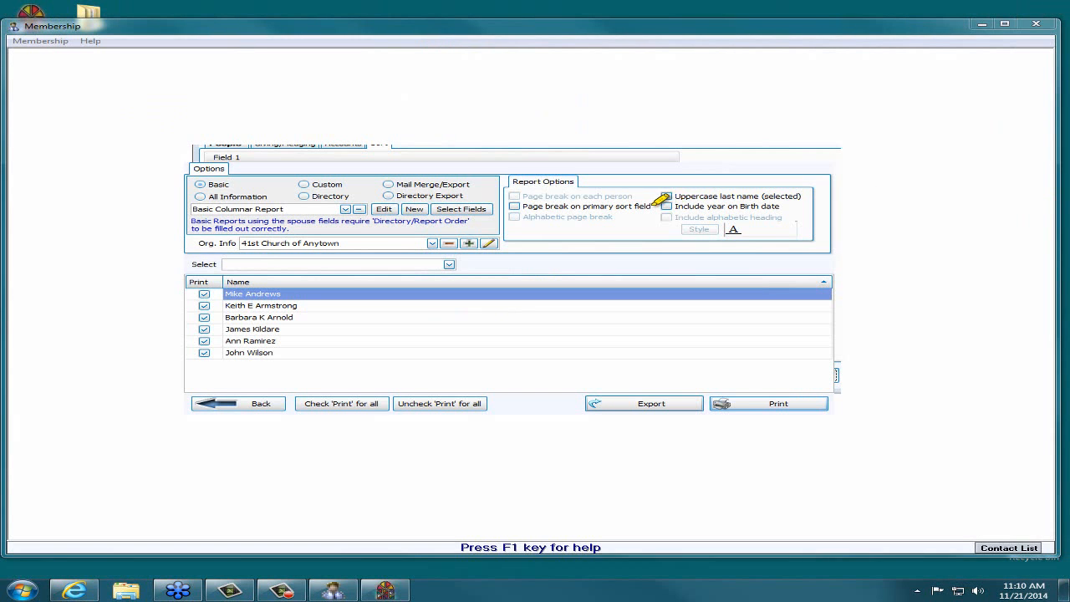
Include the year on birth dates and preview the Birth Date List with that option
drag(668, 205, 782, 206)
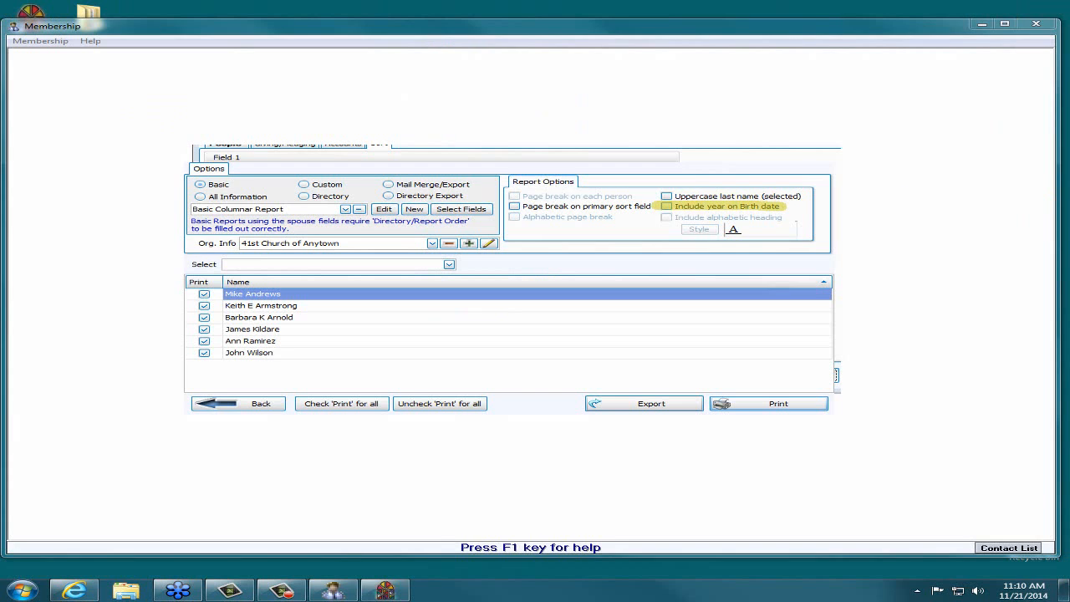
click(668, 206)
click(747, 406)
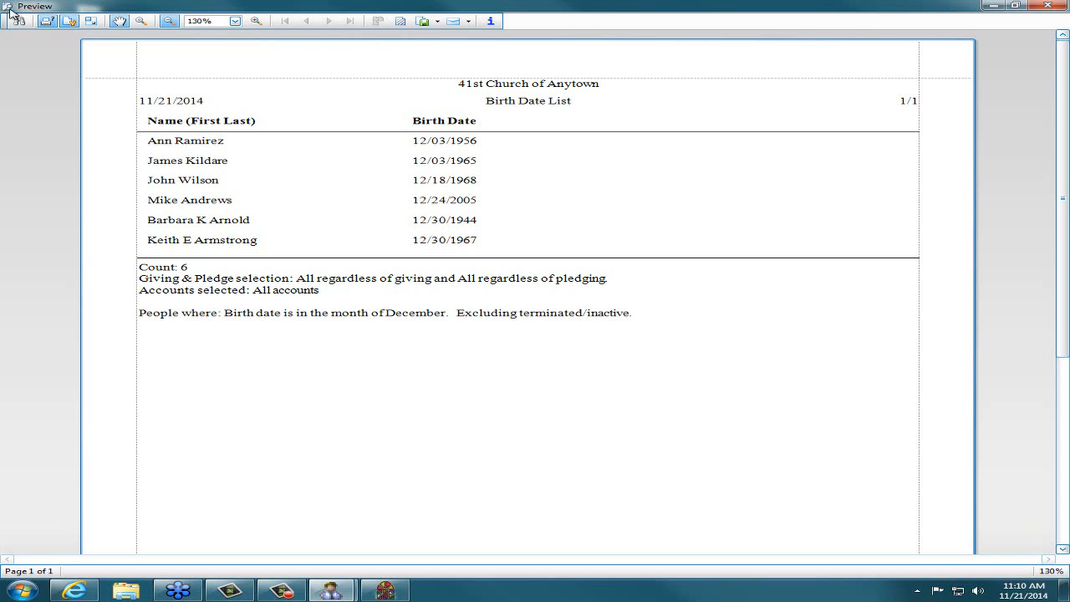
click(1051, 8)
Close and reopen the Membership module, and open the Birth Date Reports/Directory/Export selection
click(1033, 29)
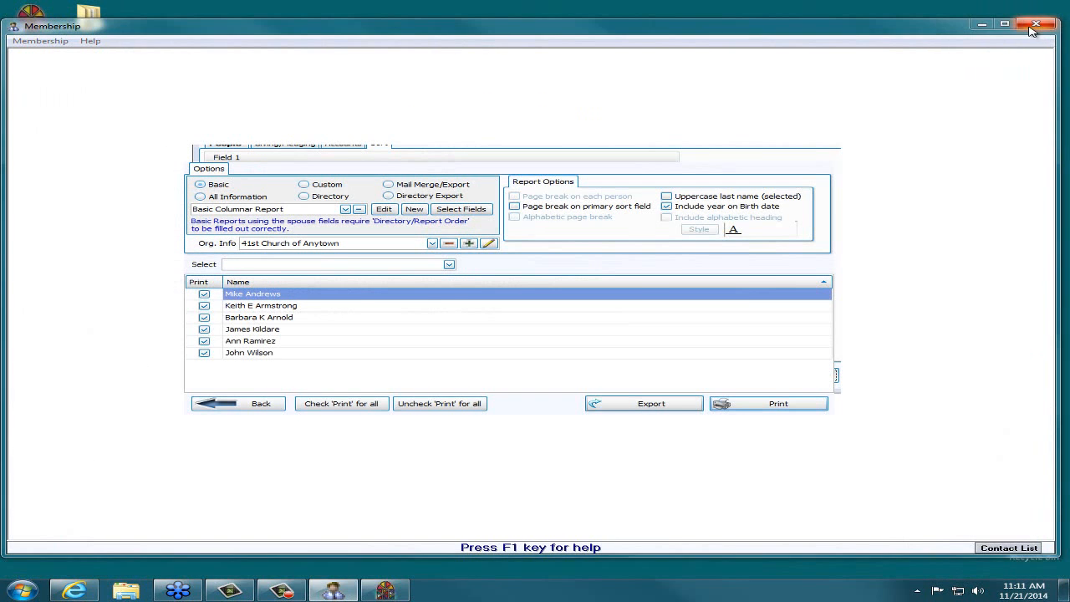
click(493, 328)
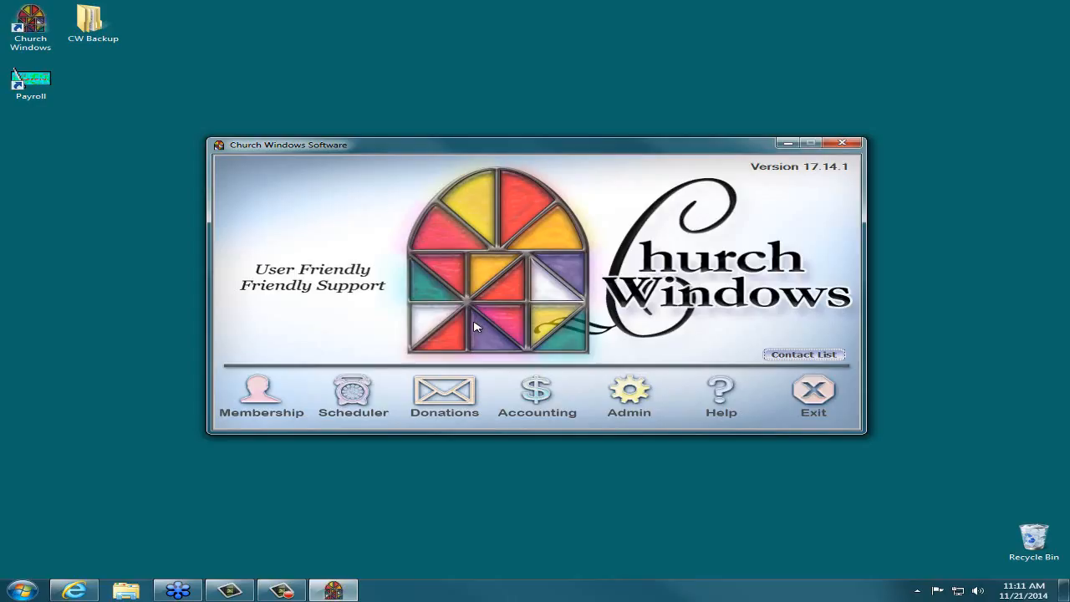
click(270, 402)
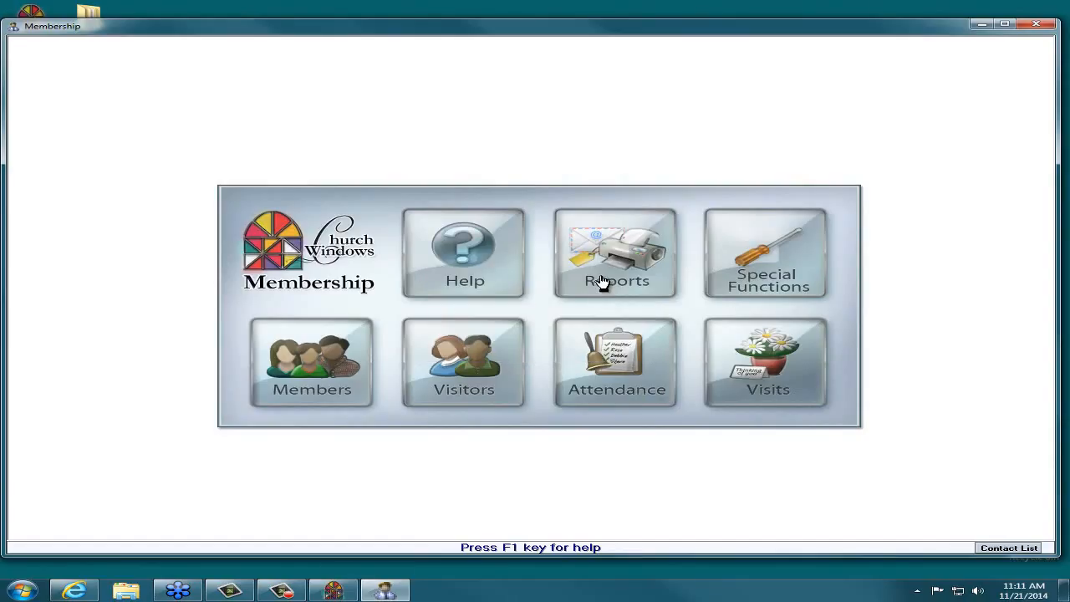
click(601, 277)
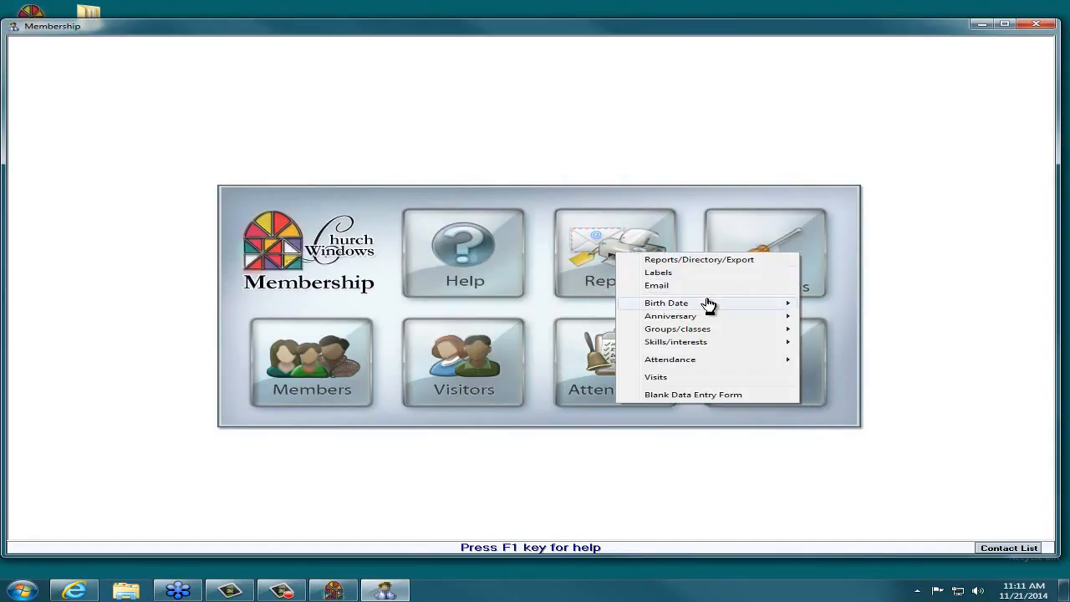
mouse_move(709, 304)
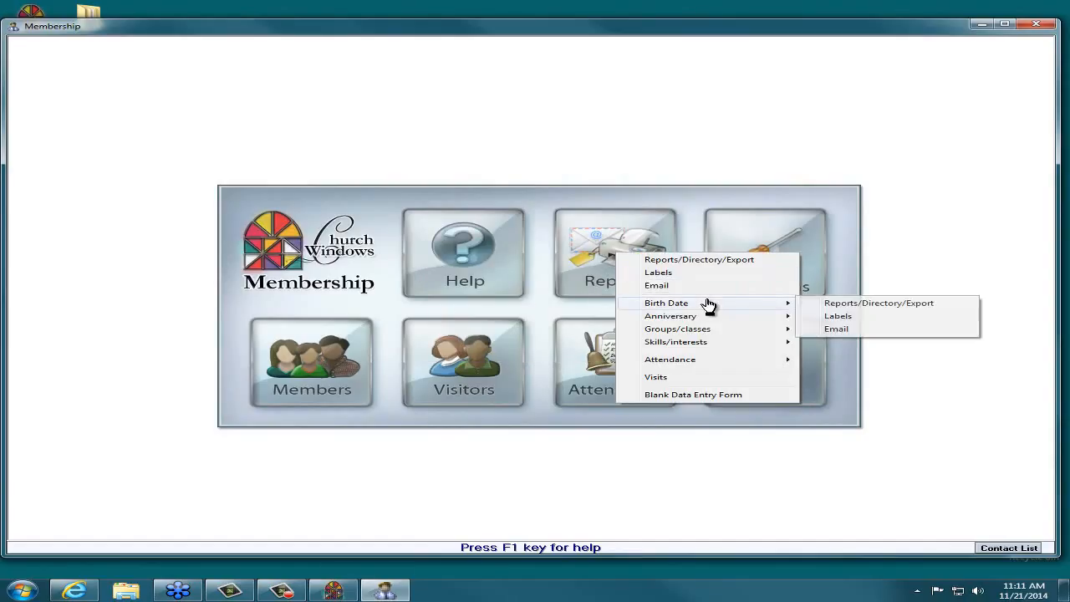
click(929, 304)
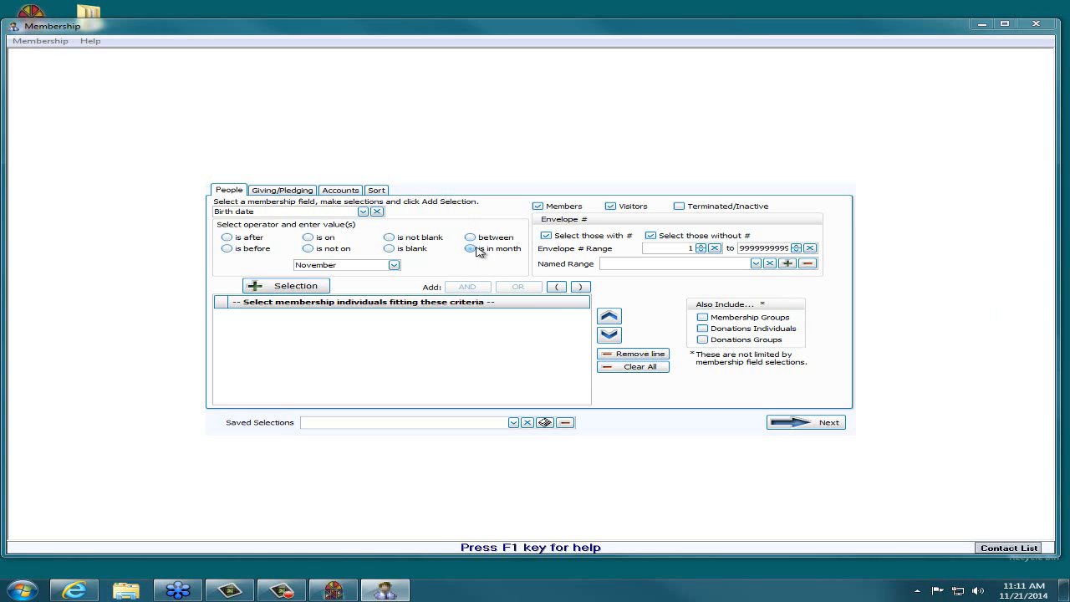
Add a selection for birth dates in the month of December and continue past the sort fields to the report options
click(393, 264)
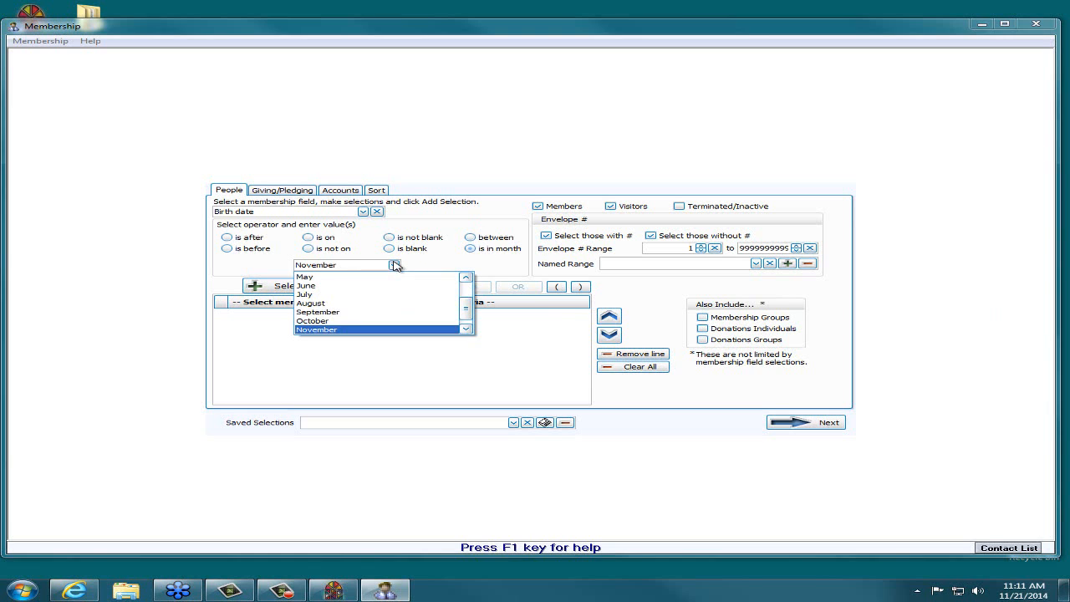
click(465, 328)
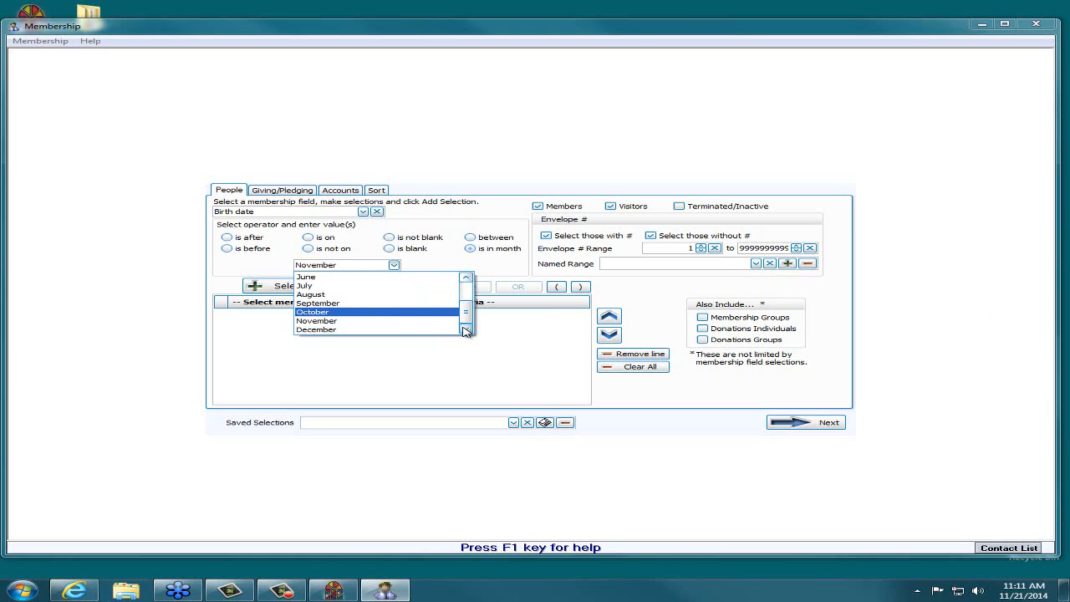
click(393, 329)
click(273, 287)
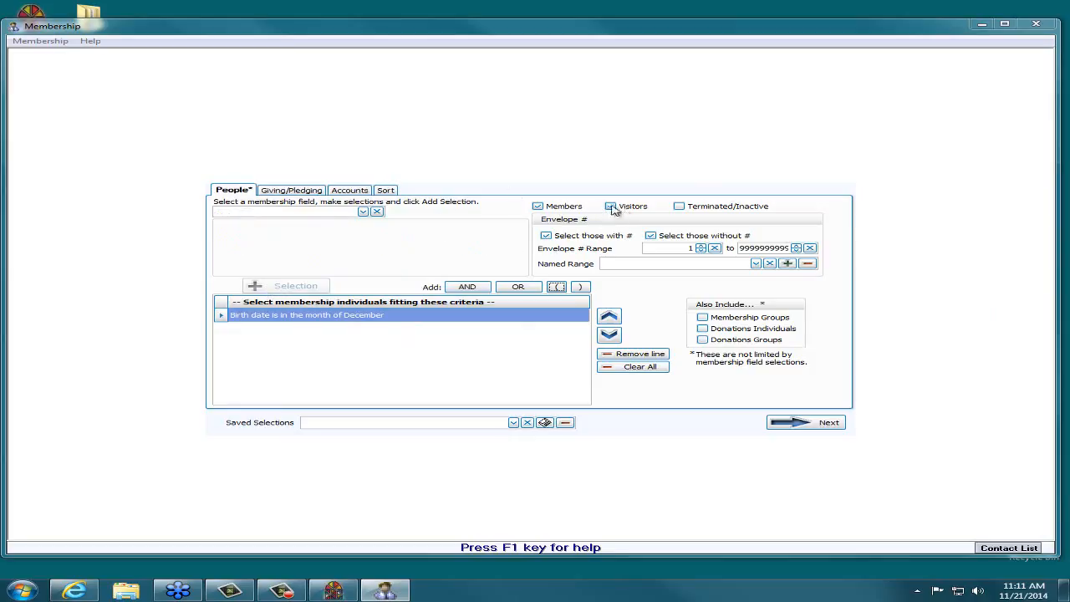
click(387, 191)
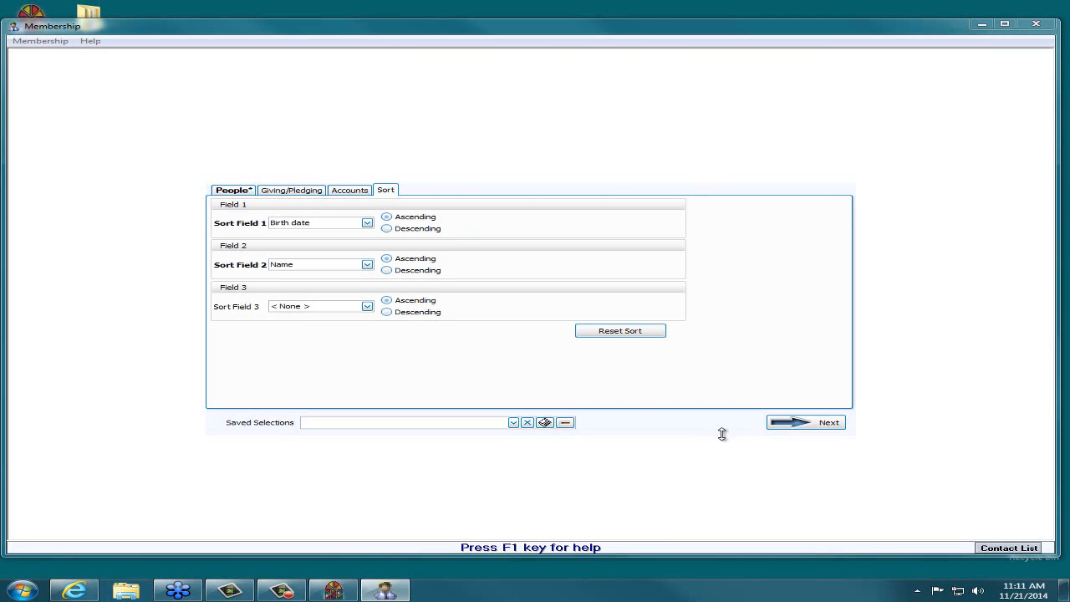
click(790, 426)
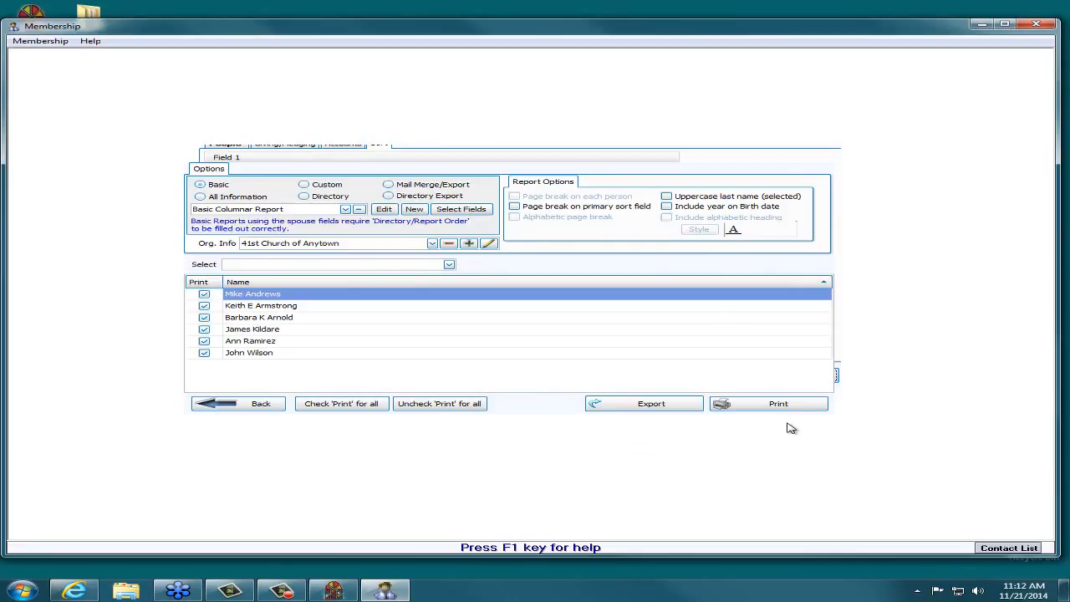
Create a new basic report named "Birth Date and Age Report" on portrait Letter paper and select it as the report format
click(219, 186)
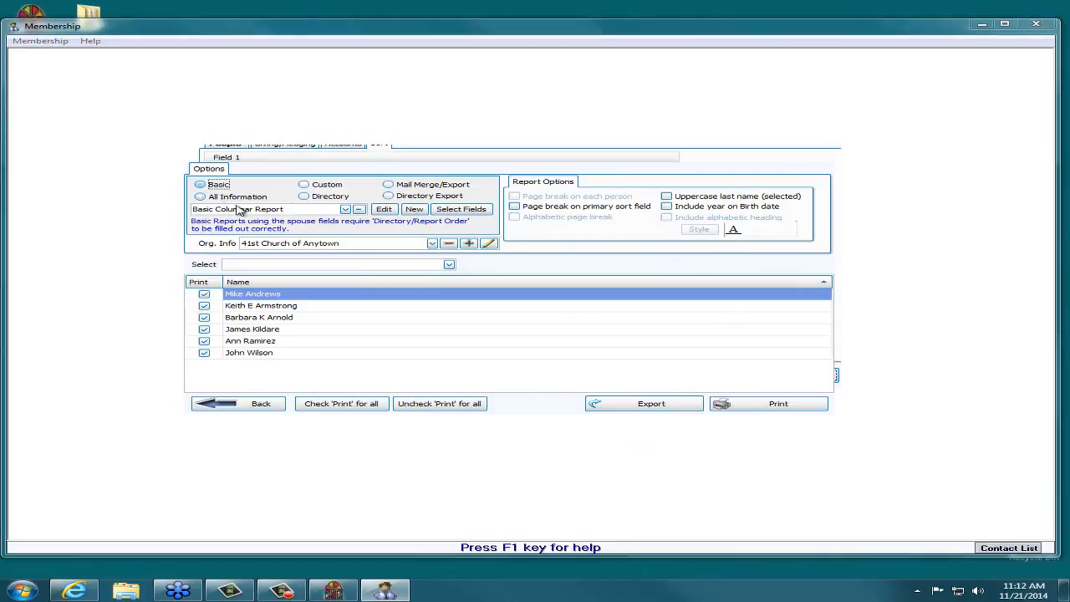
click(416, 210)
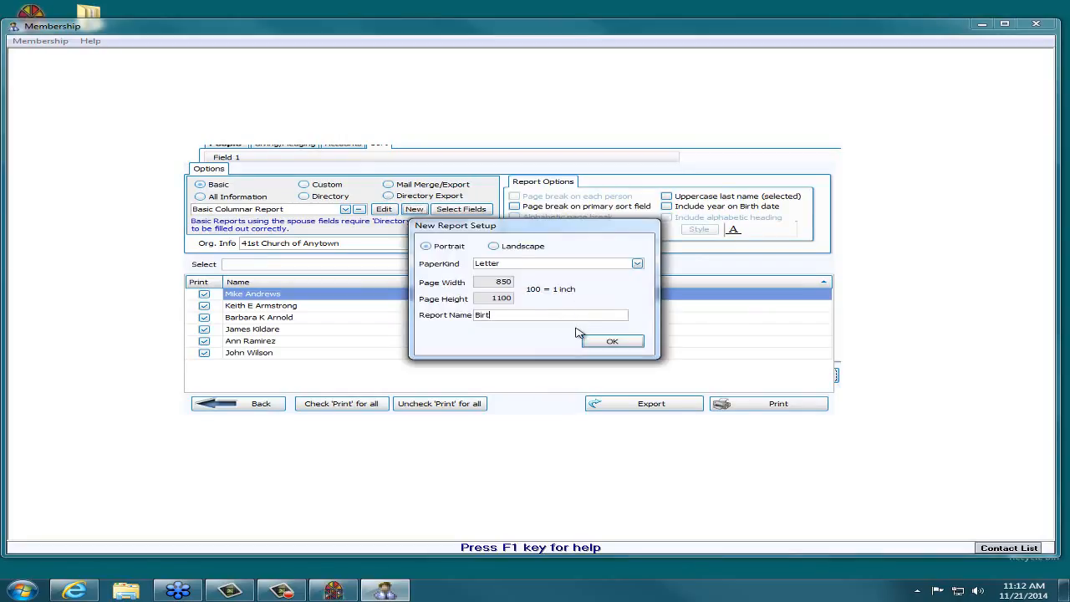
text(Birth Date and Age Report)
click(636, 343)
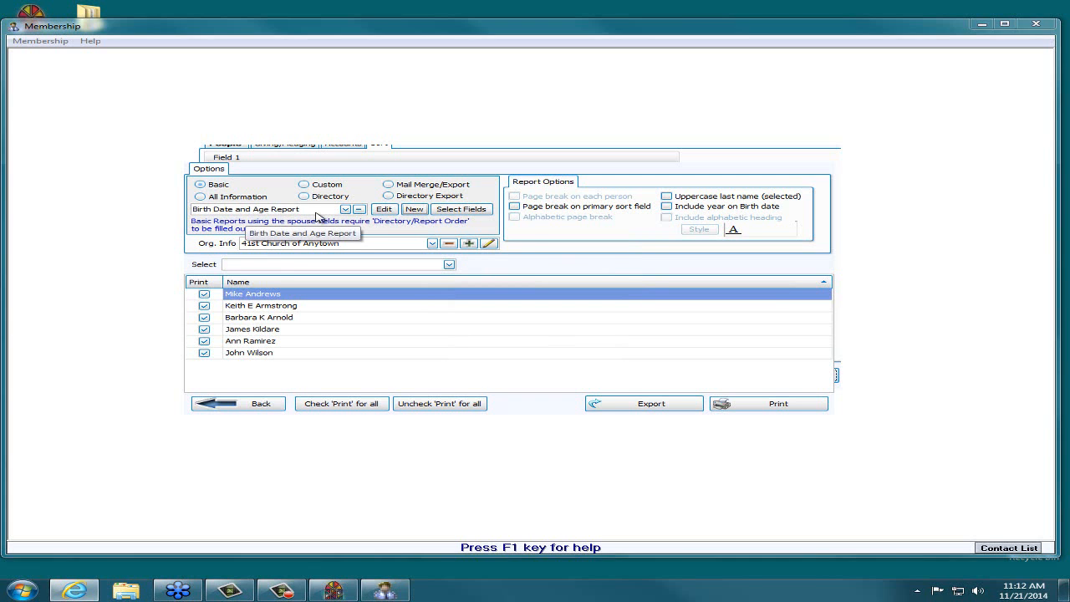
click(345, 211)
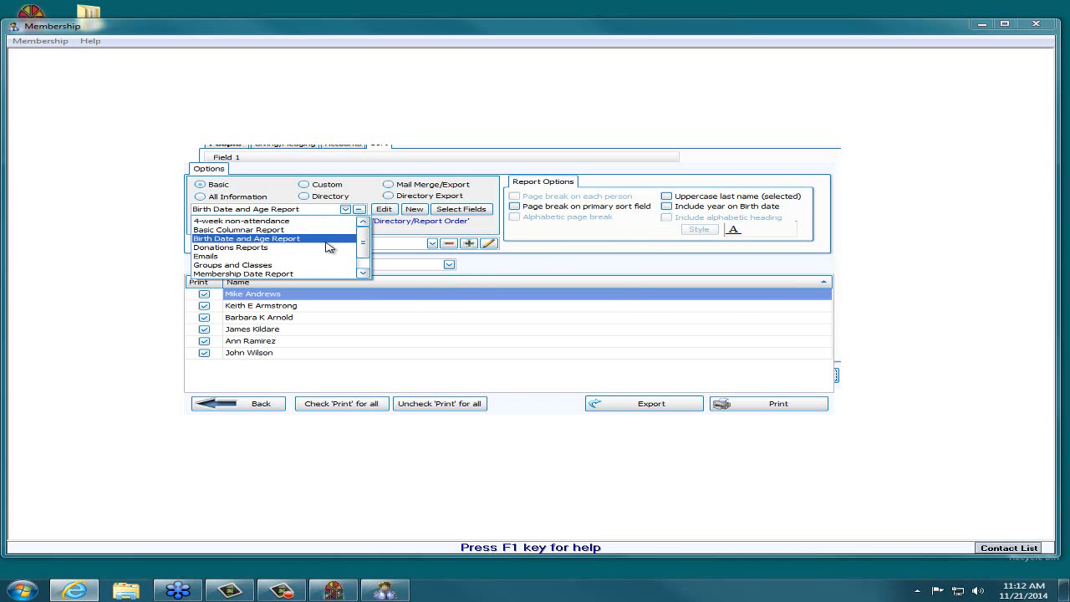
click(252, 240)
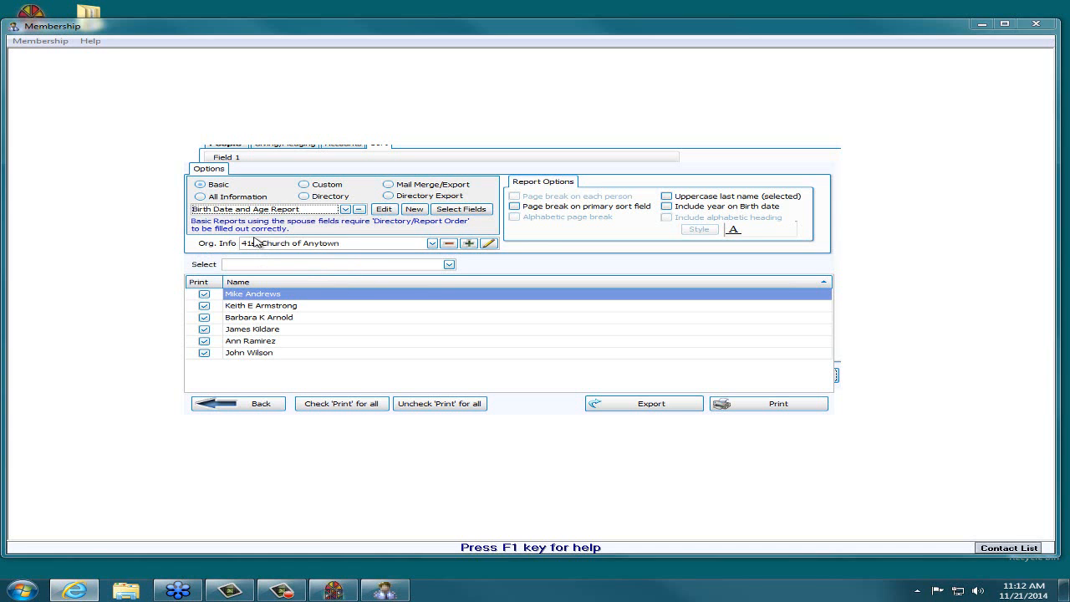
Add the Age column to the visible columns of the Birth Date and Age Report and preview the report
click(473, 209)
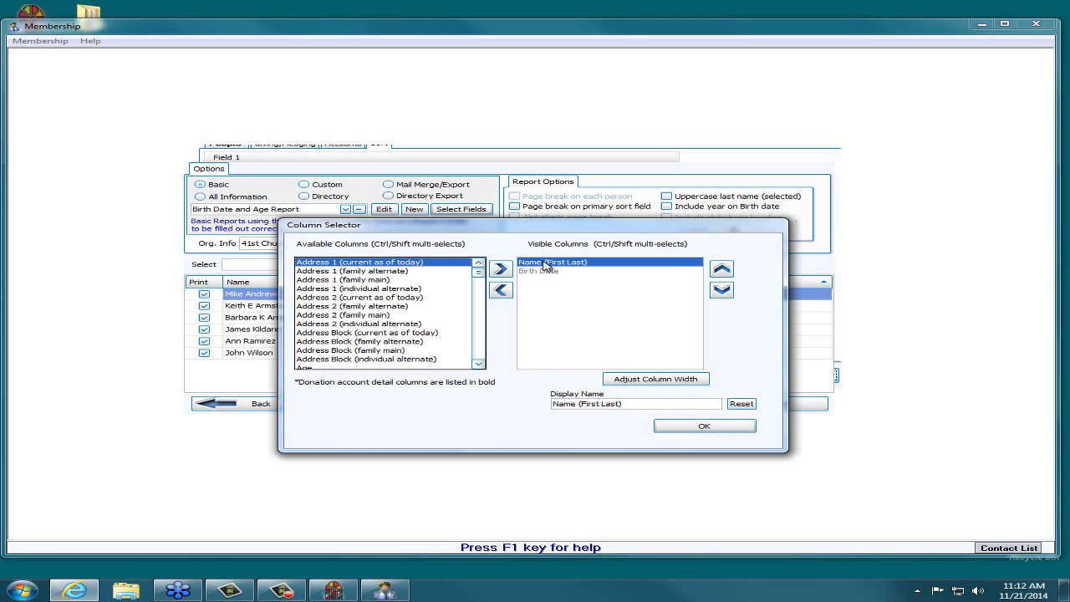
click(479, 364)
scroll(481, 370, down, 3)
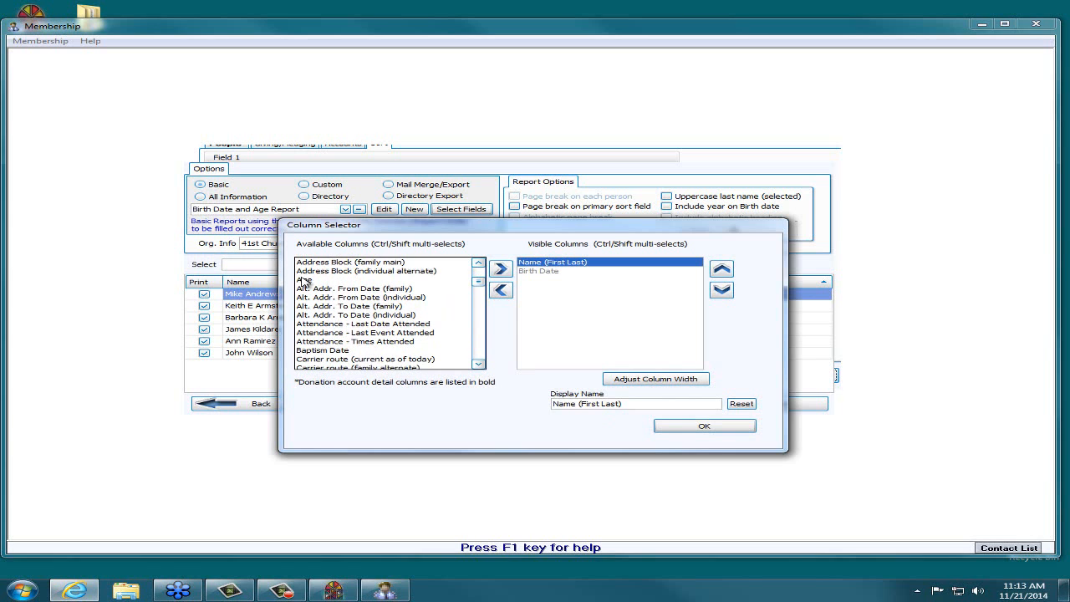
click(305, 281)
click(500, 268)
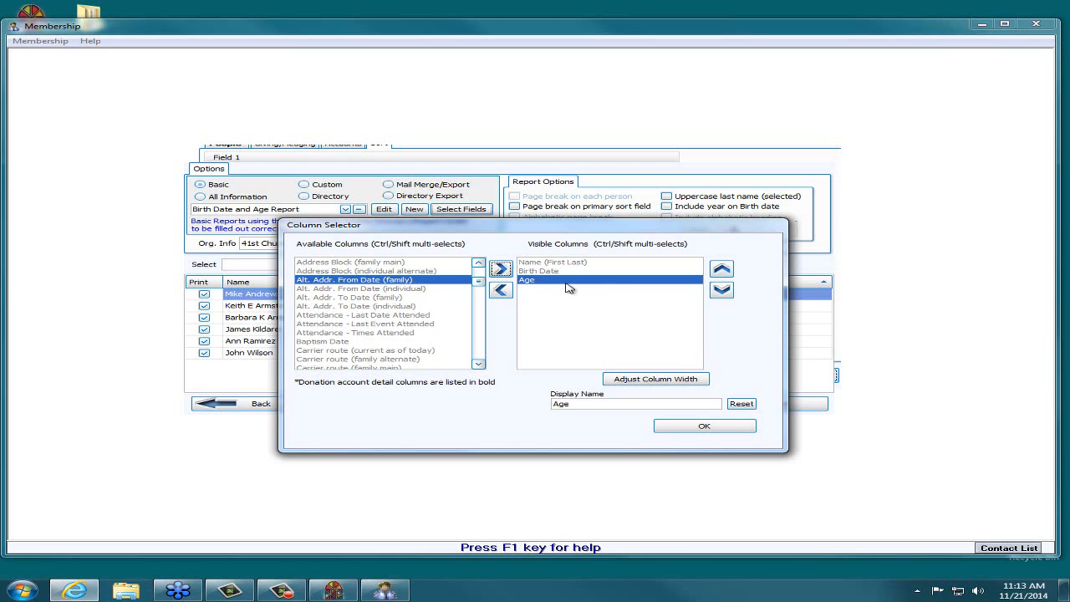
click(709, 429)
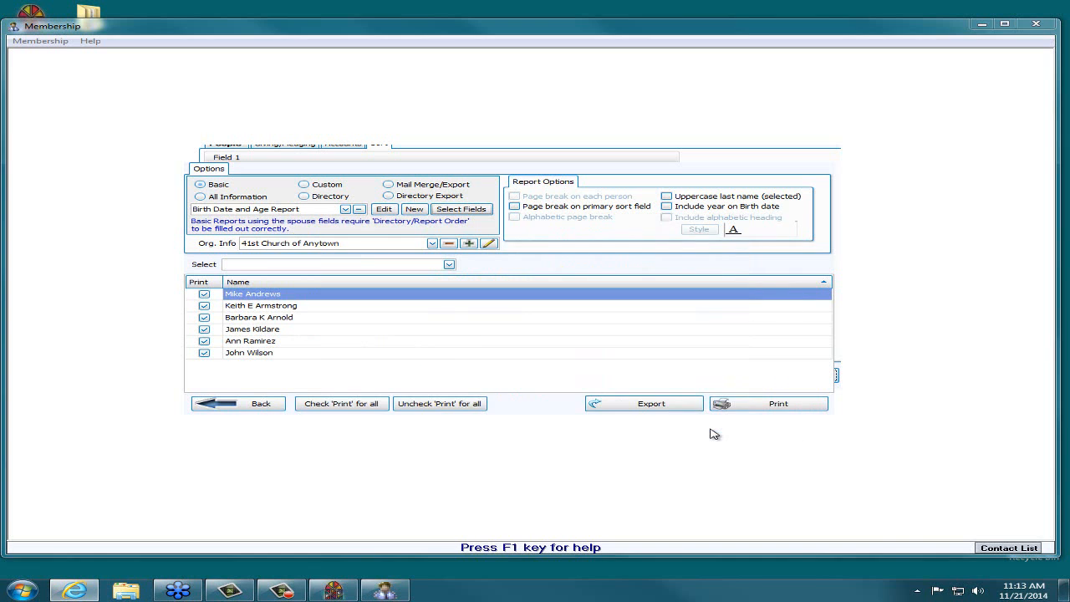
click(756, 409)
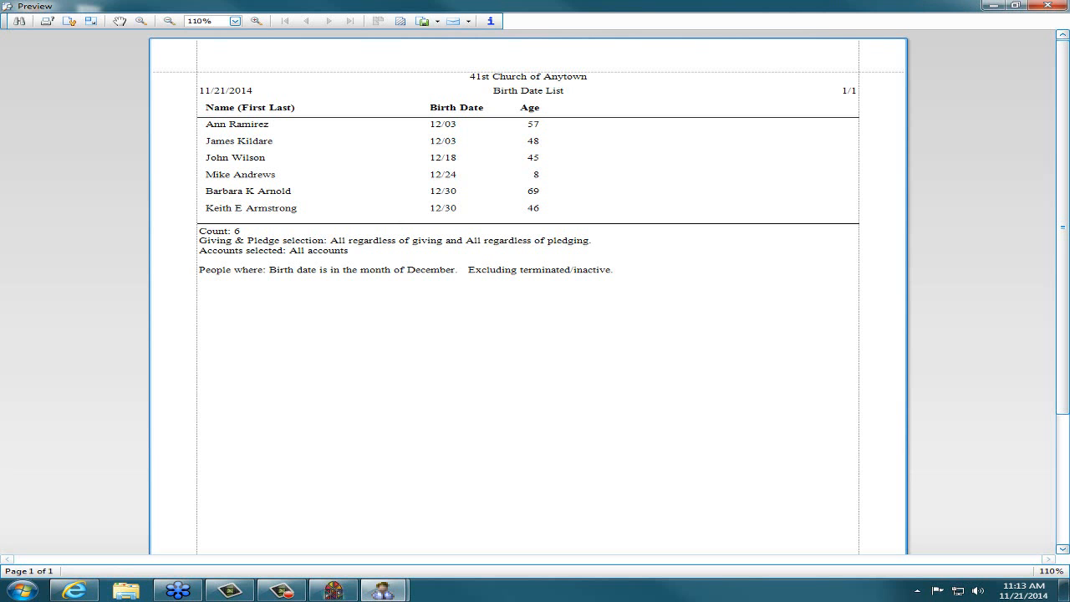
click(1047, 6)
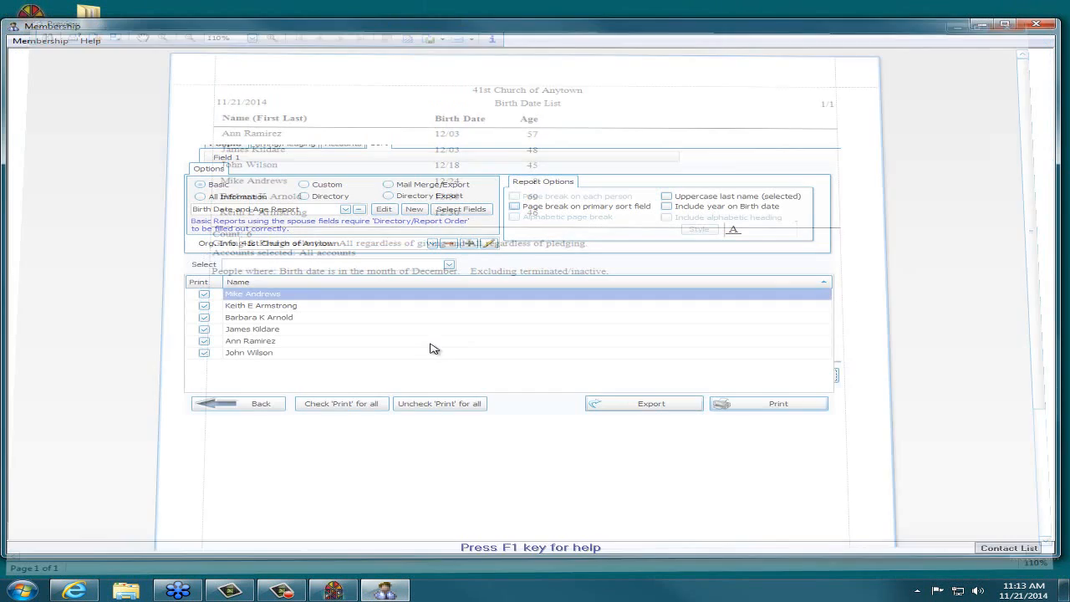
Return to the sort settings, set Sort Field 1 to Age, and continue to the report options
click(262, 404)
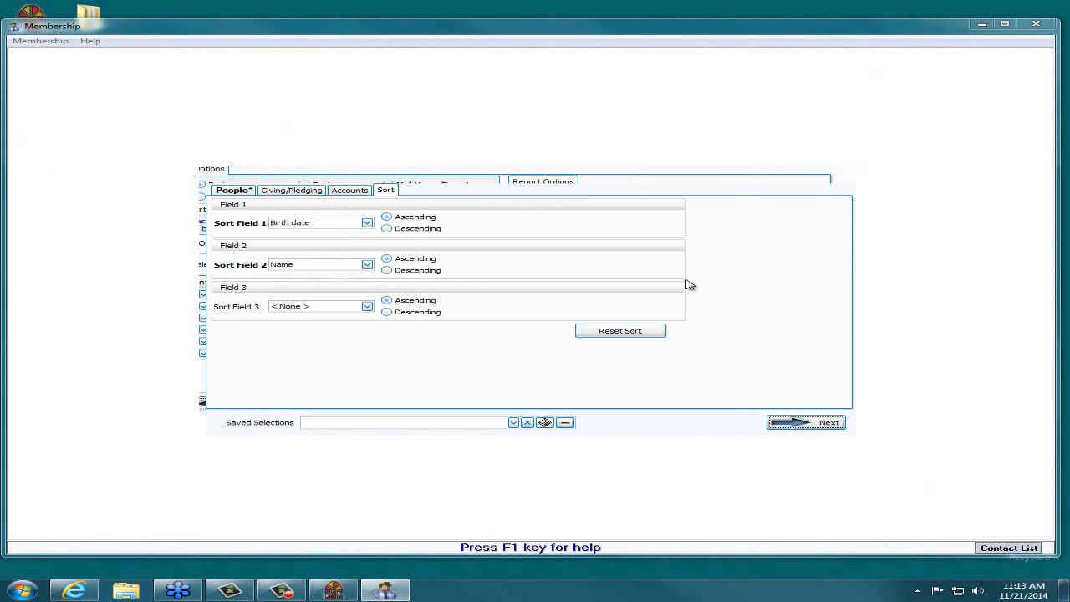
click(396, 192)
click(369, 223)
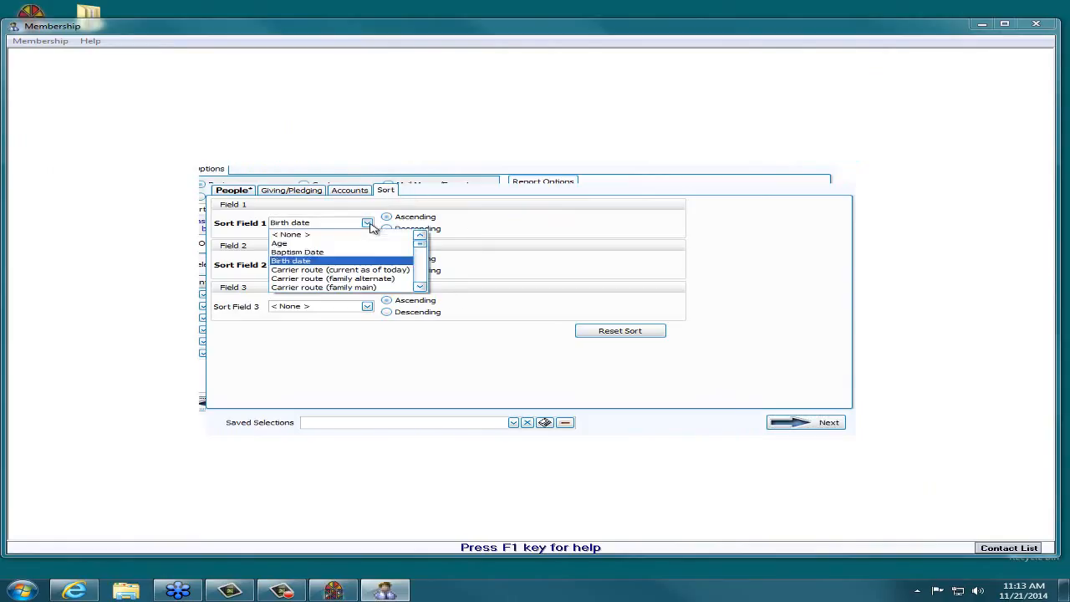
click(281, 244)
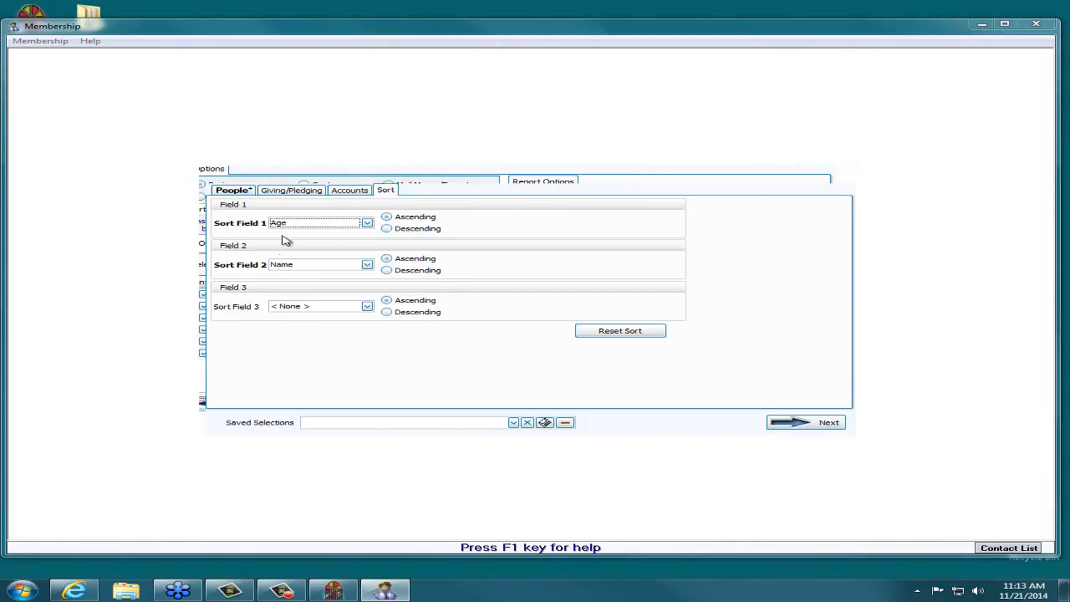
click(805, 424)
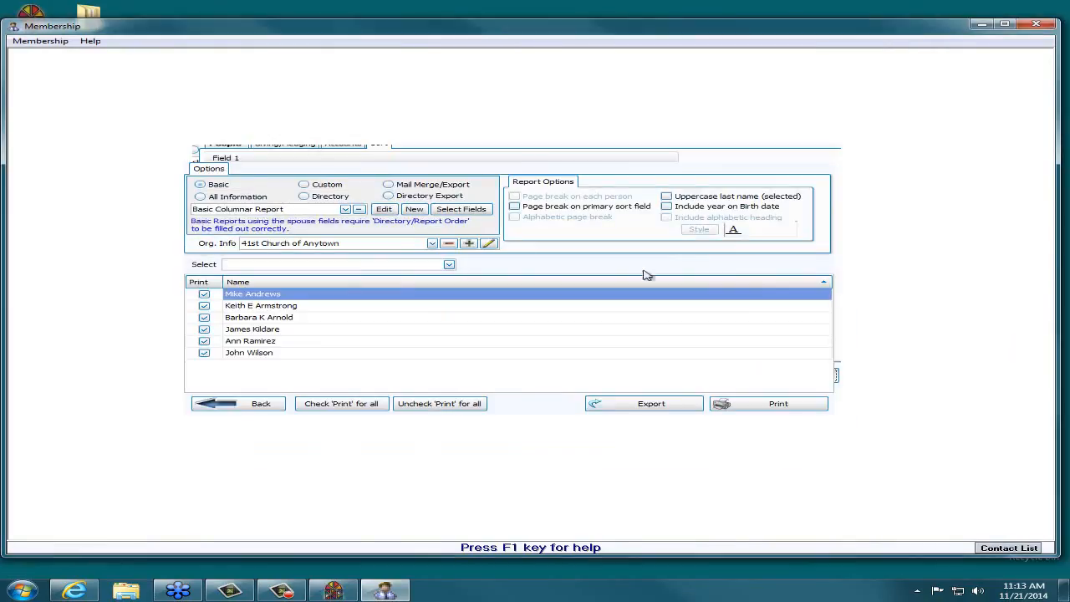
Select the Birth Date and Age Report as the report format, preview it sorted by age and close the preview
click(345, 209)
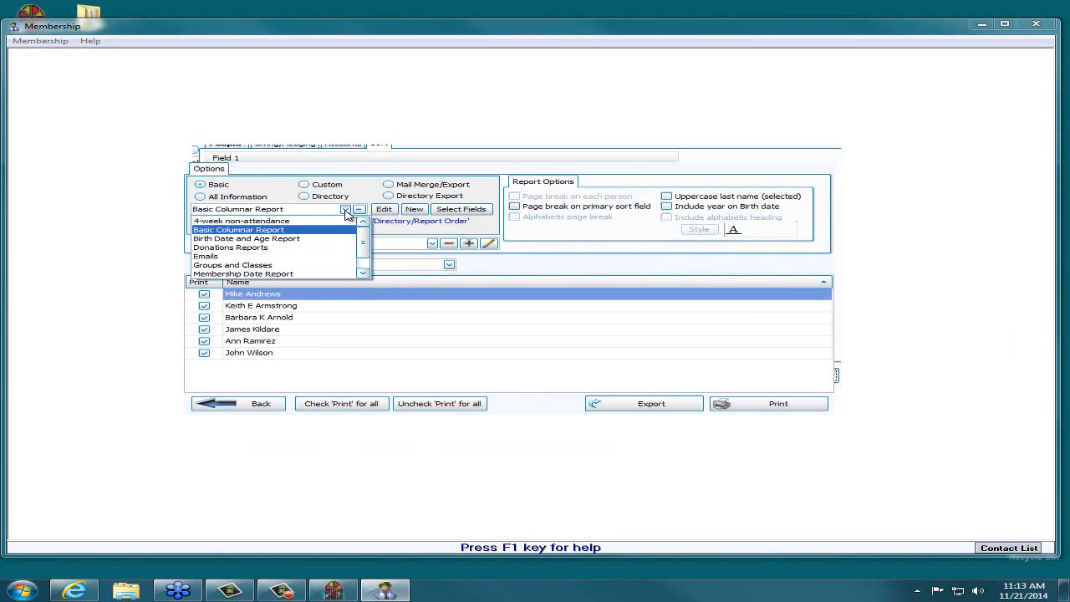
click(259, 239)
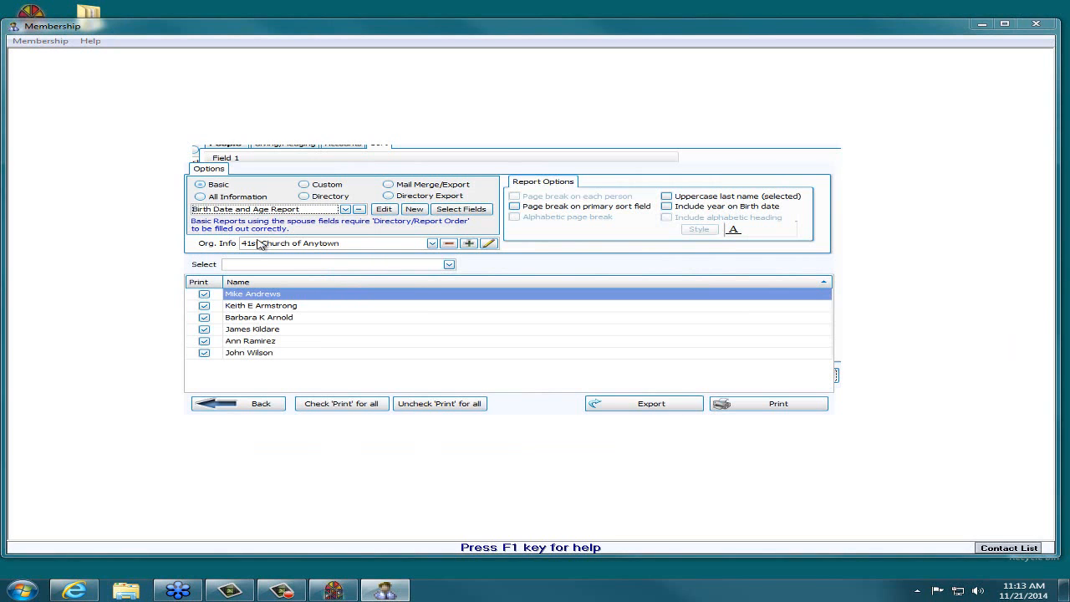
click(756, 409)
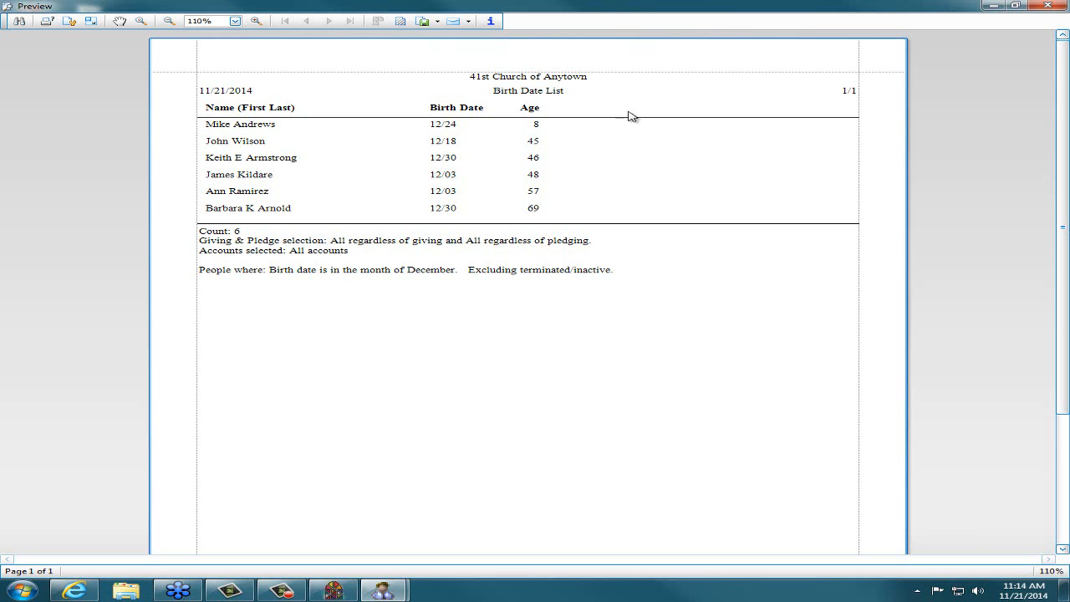
click(1048, 6)
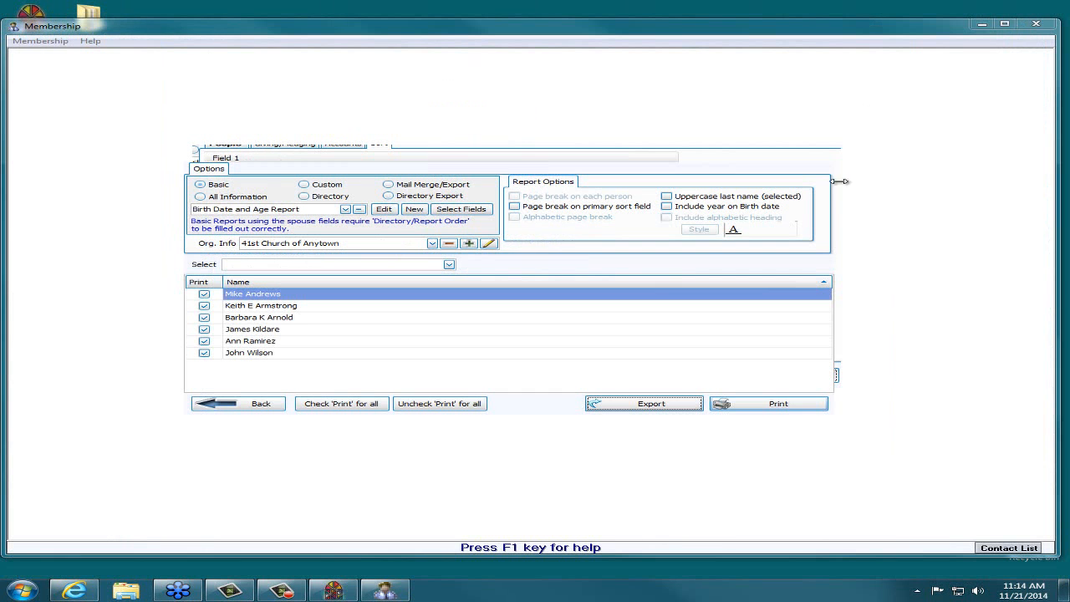
Exit and reopen the Membership module, and open the anniversary selection for Reports/Directory/Export
click(1036, 26)
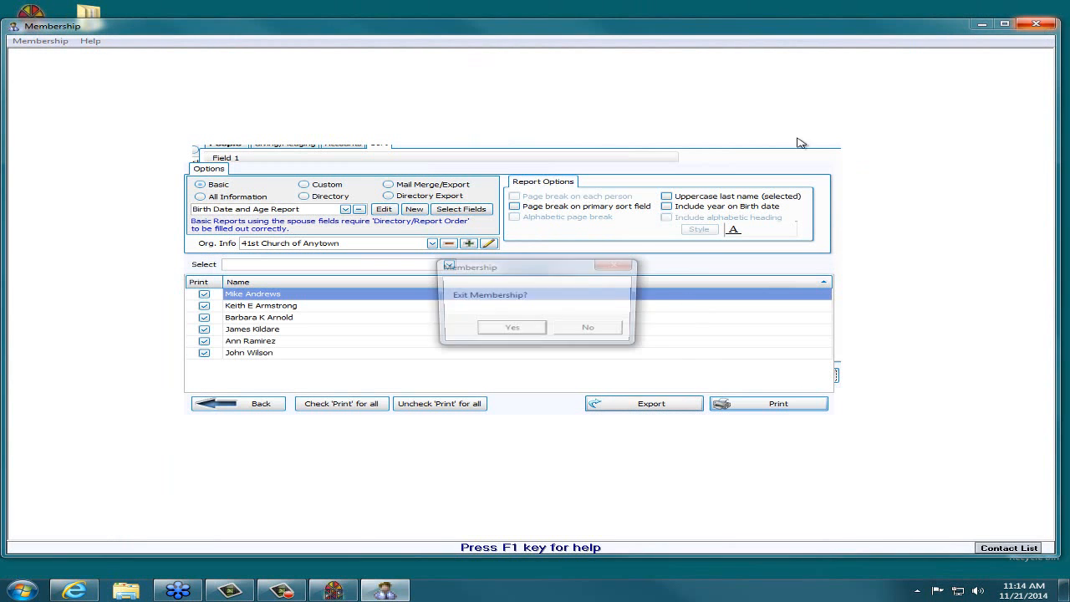
click(568, 328)
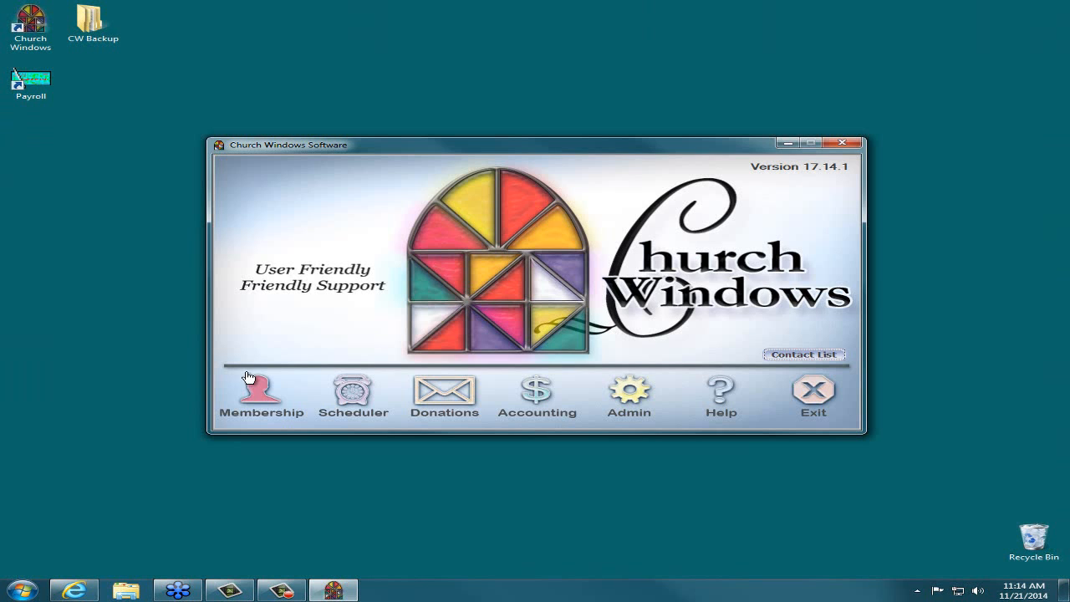
click(260, 383)
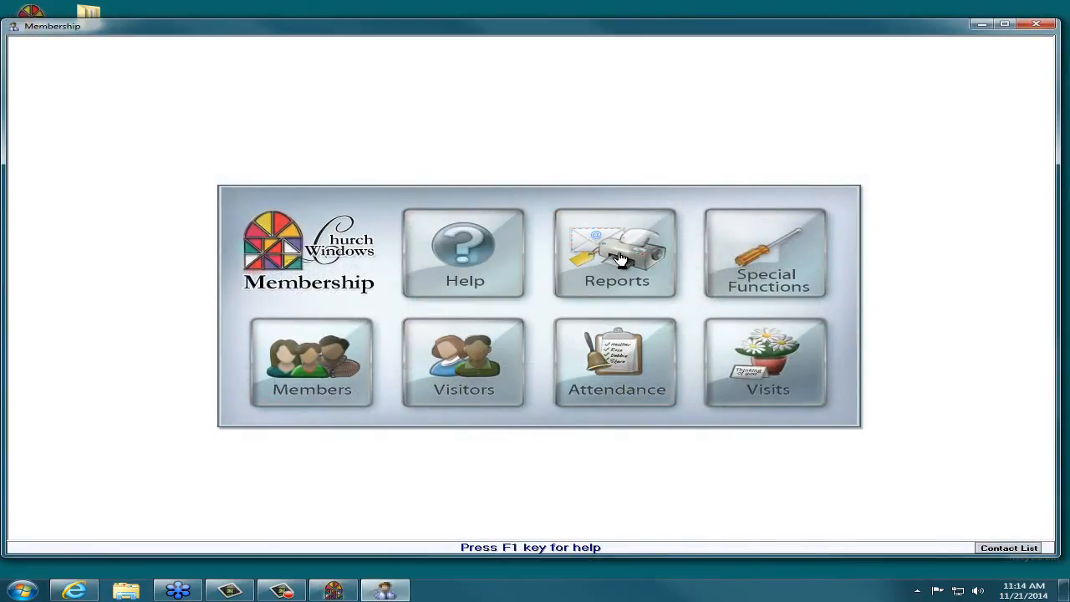
click(620, 259)
mouse_move(706, 319)
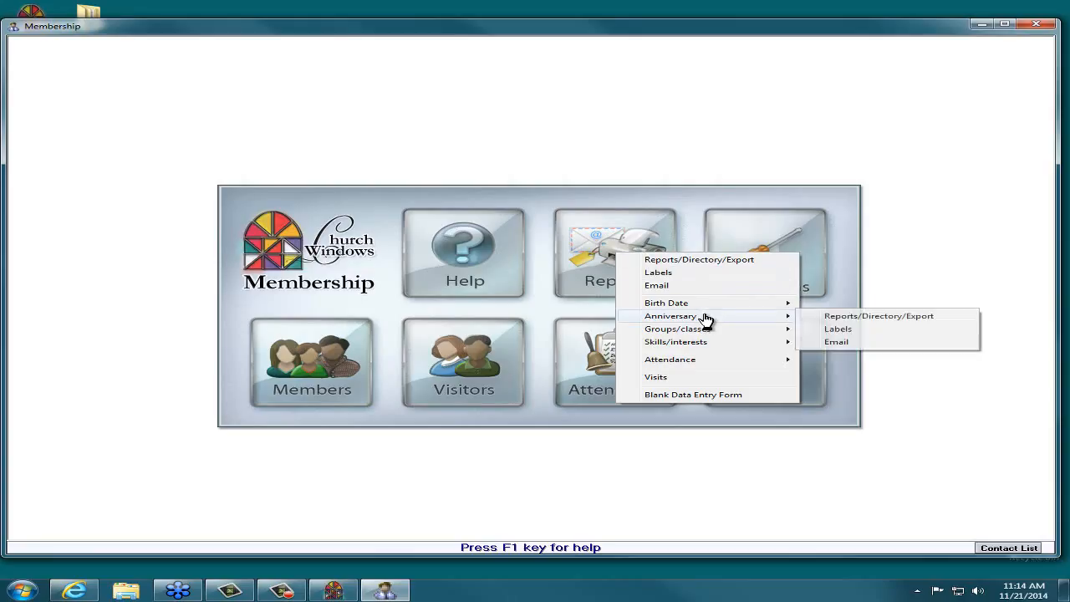
click(826, 318)
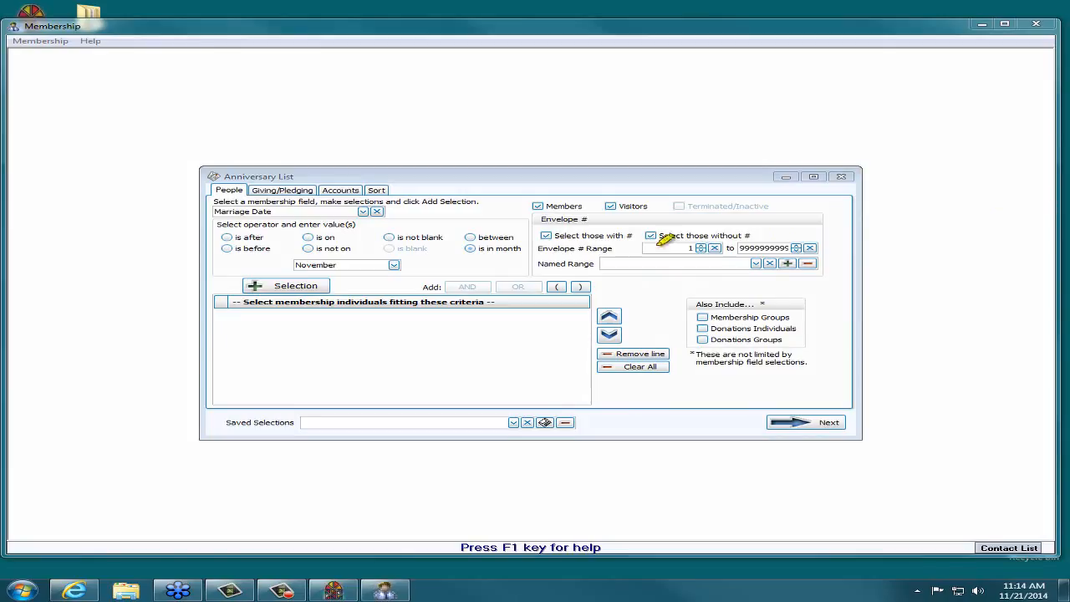
Add a selection for marriage dates in the month of December to the Anniversary List
drag(220, 212, 265, 211)
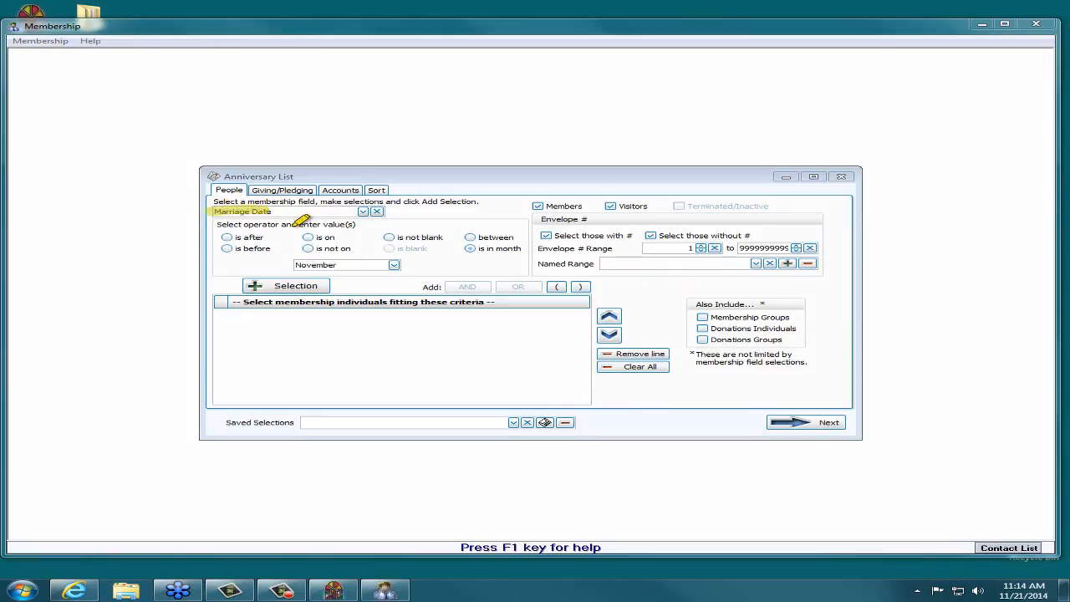
drag(466, 248, 522, 248)
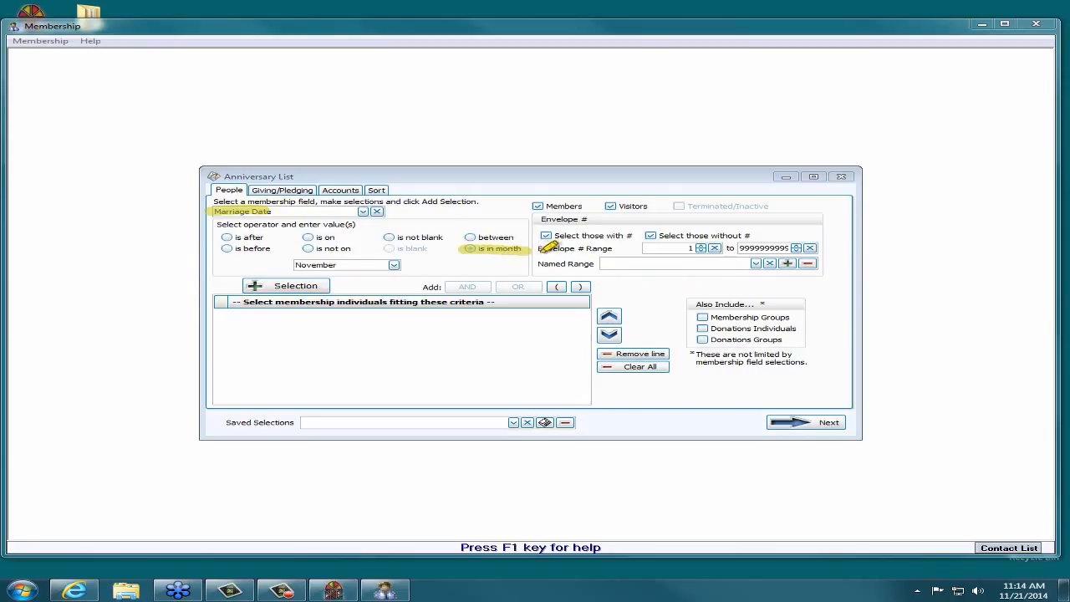
drag(295, 264, 393, 264)
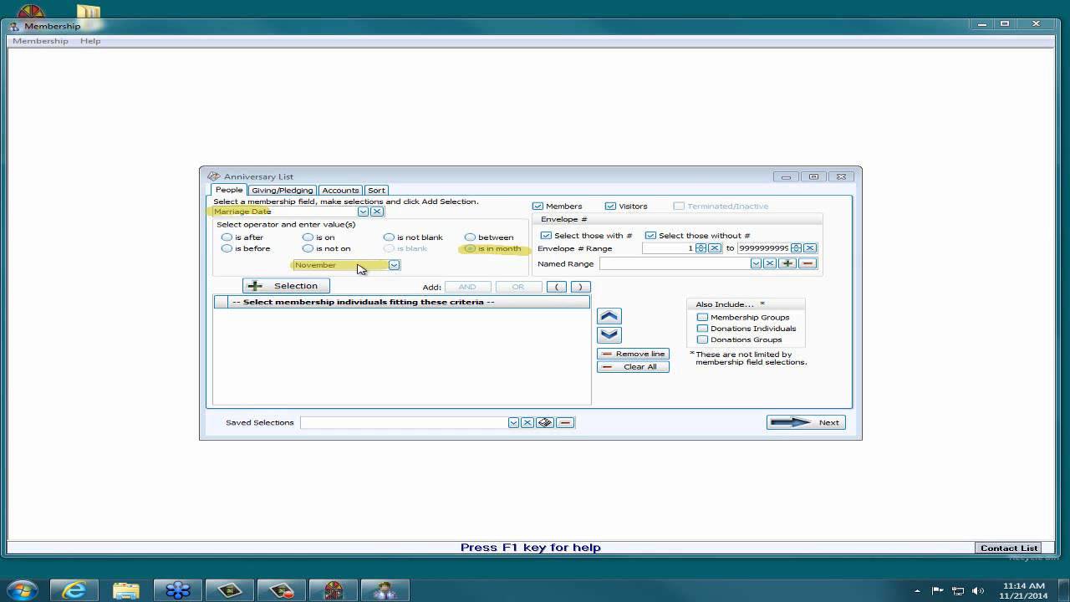
click(394, 265)
click(466, 329)
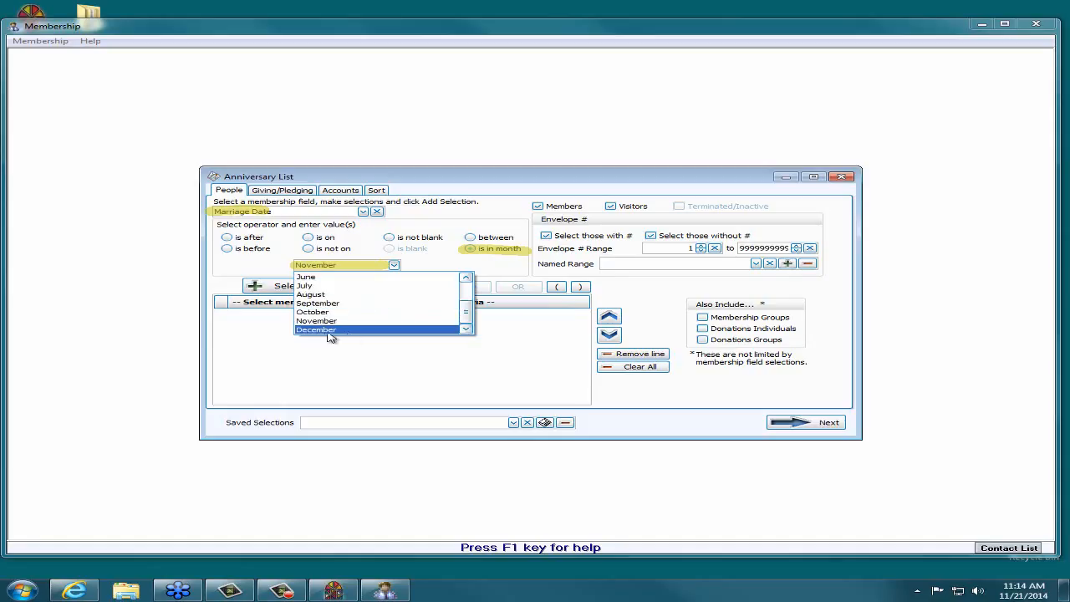
click(326, 332)
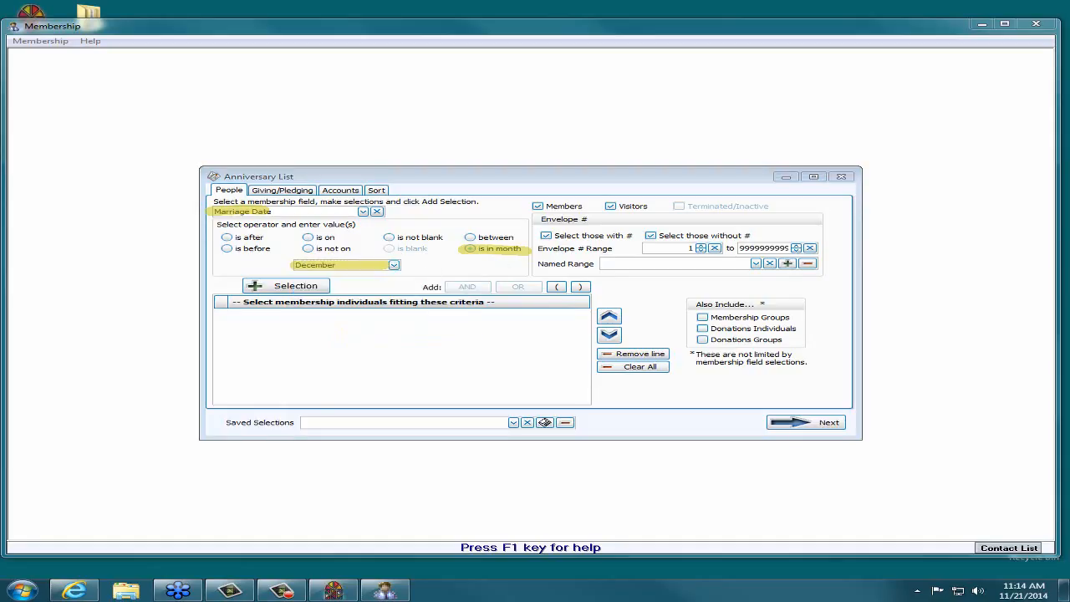
click(289, 287)
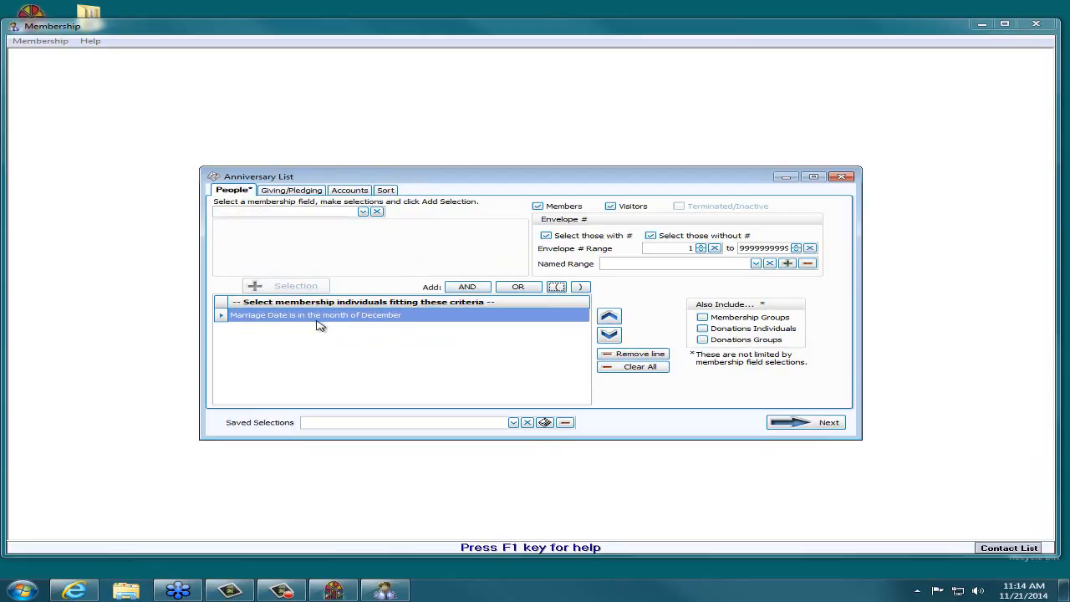
Keep visitors included, continue past the sort fields to the report options, and preview the Basic Columnar Report of anniversaries
click(611, 207)
click(612, 207)
click(390, 191)
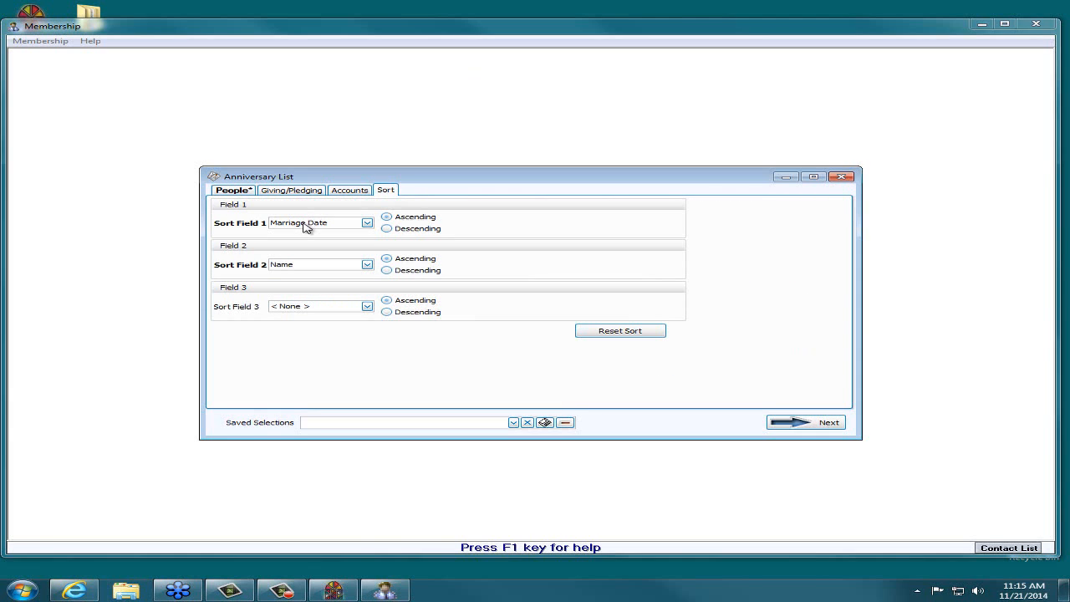
click(814, 425)
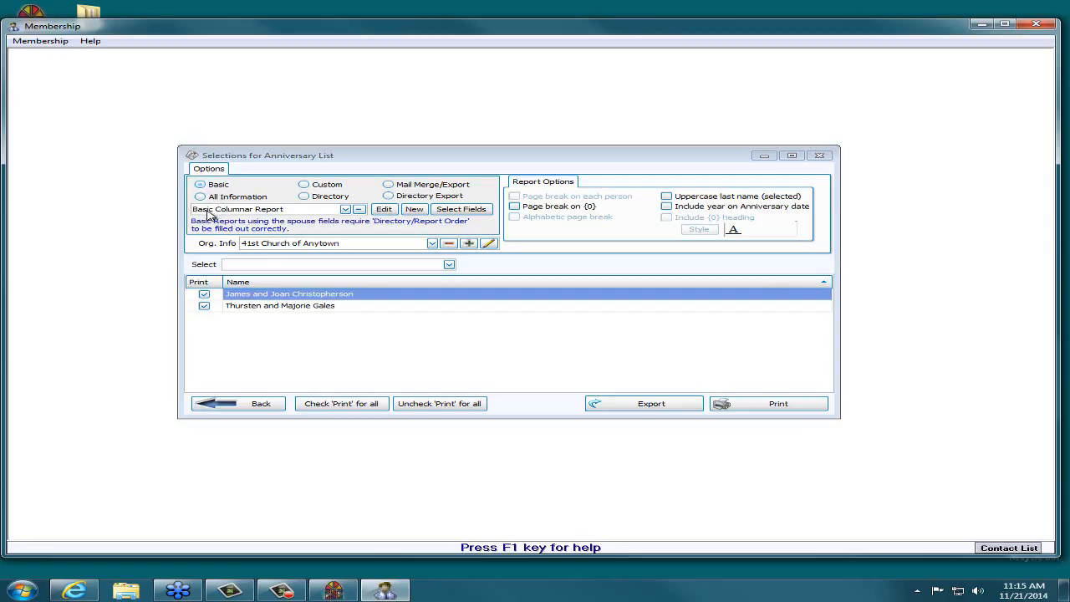
click(785, 408)
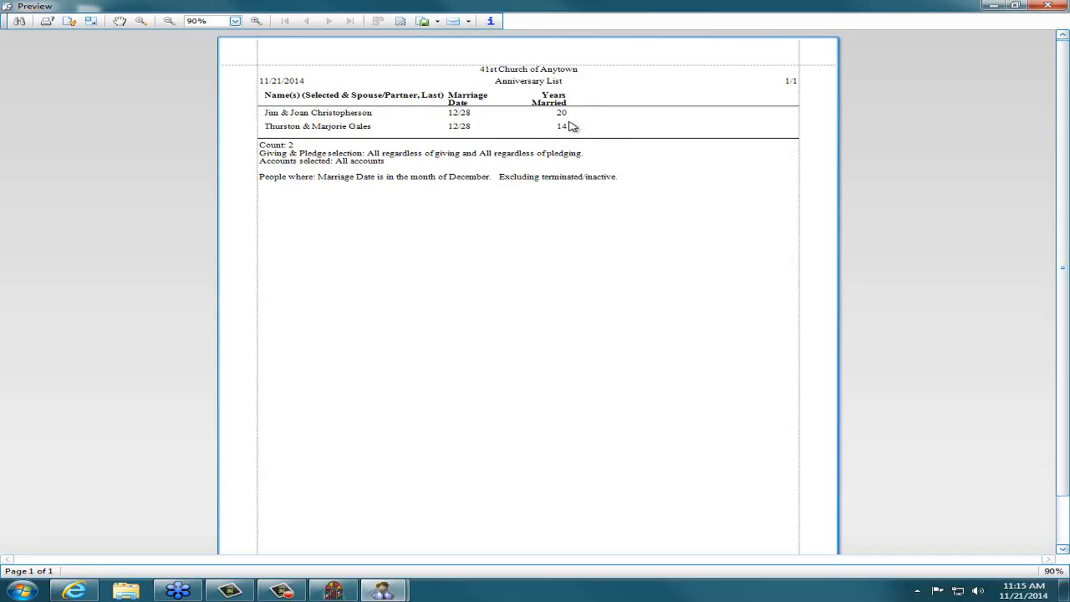
click(1046, 6)
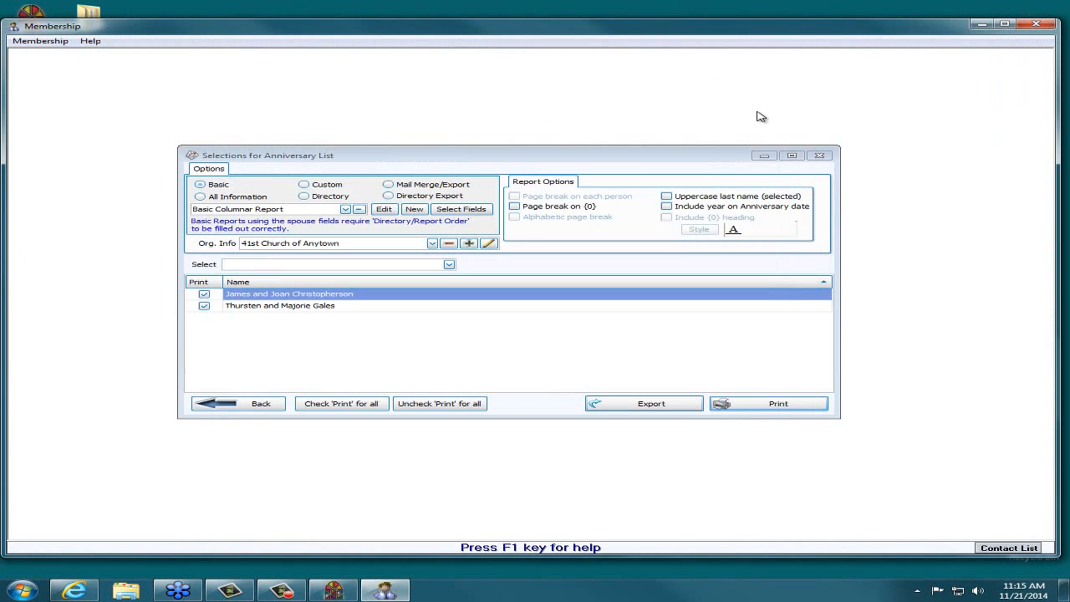
Include the year on the anniversary date, preview the report again, and close the preview and the Anniversary List
click(667, 206)
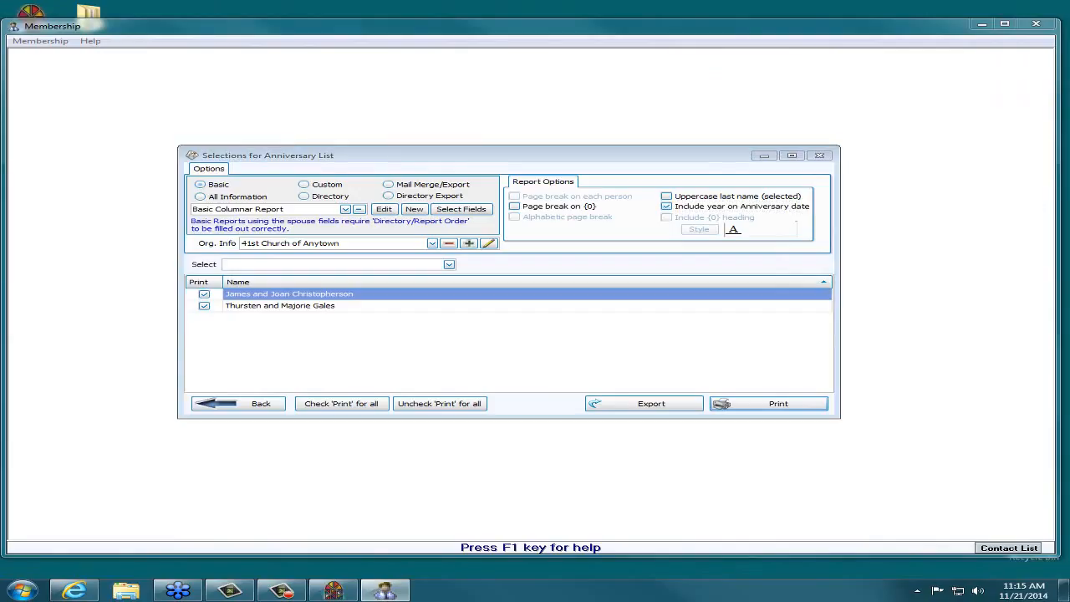
drag(656, 206, 810, 205)
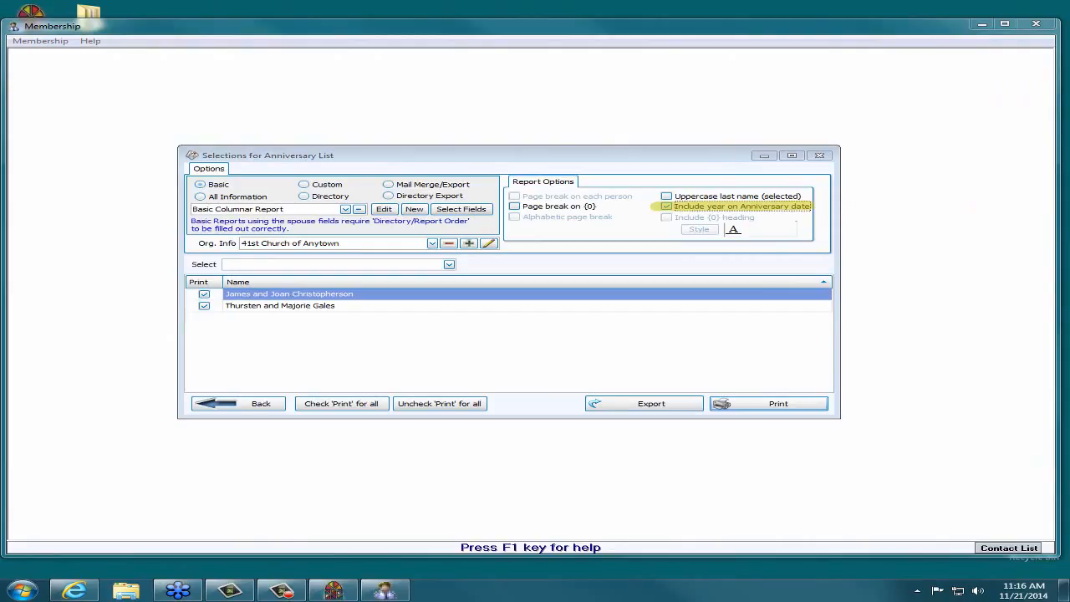
key(Escape)
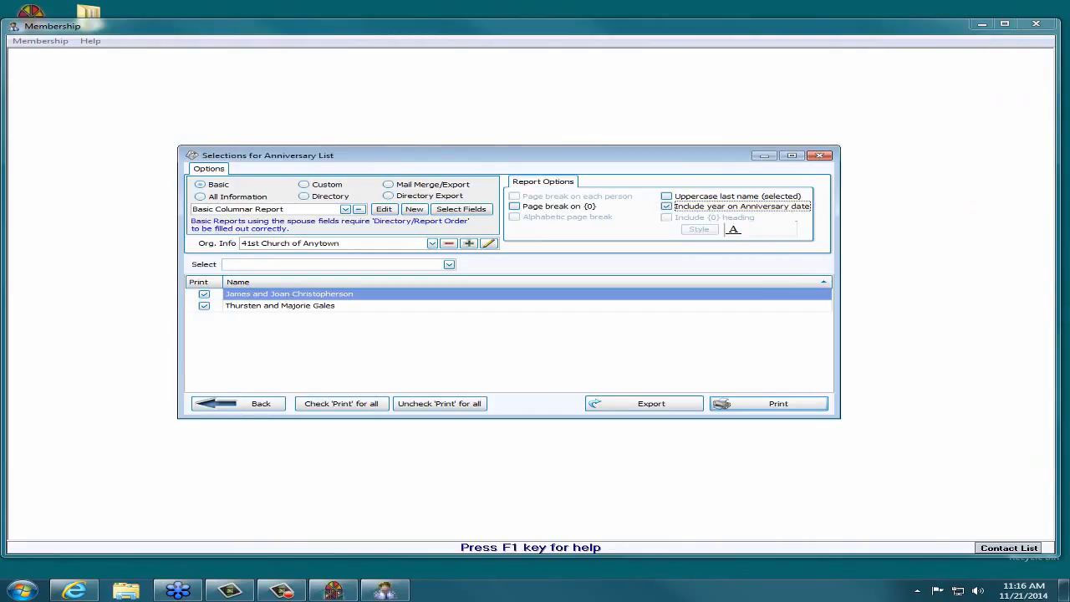
click(791, 407)
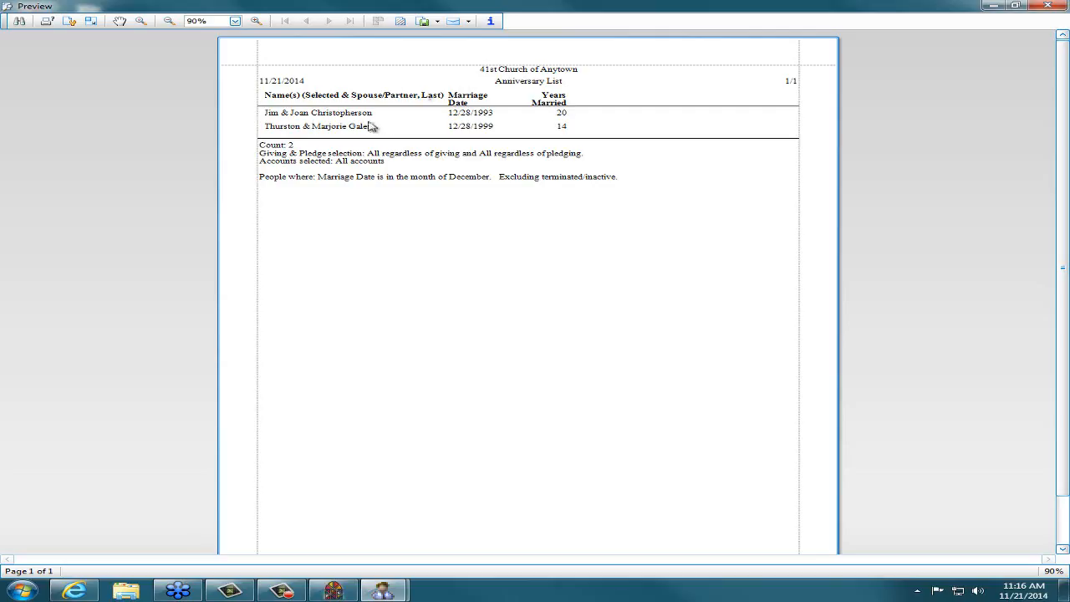
click(1045, 8)
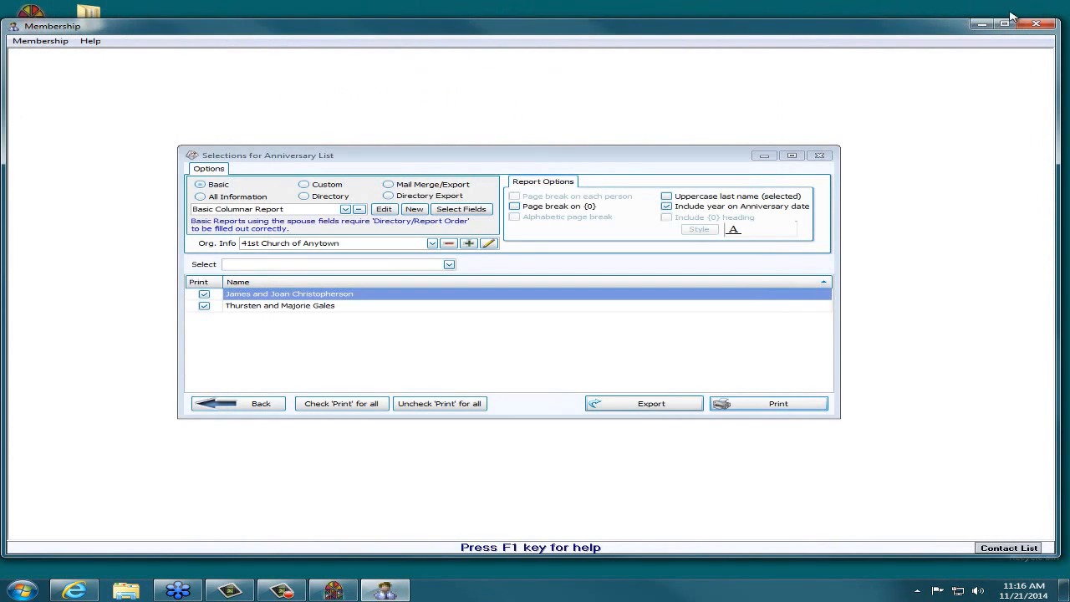
click(819, 157)
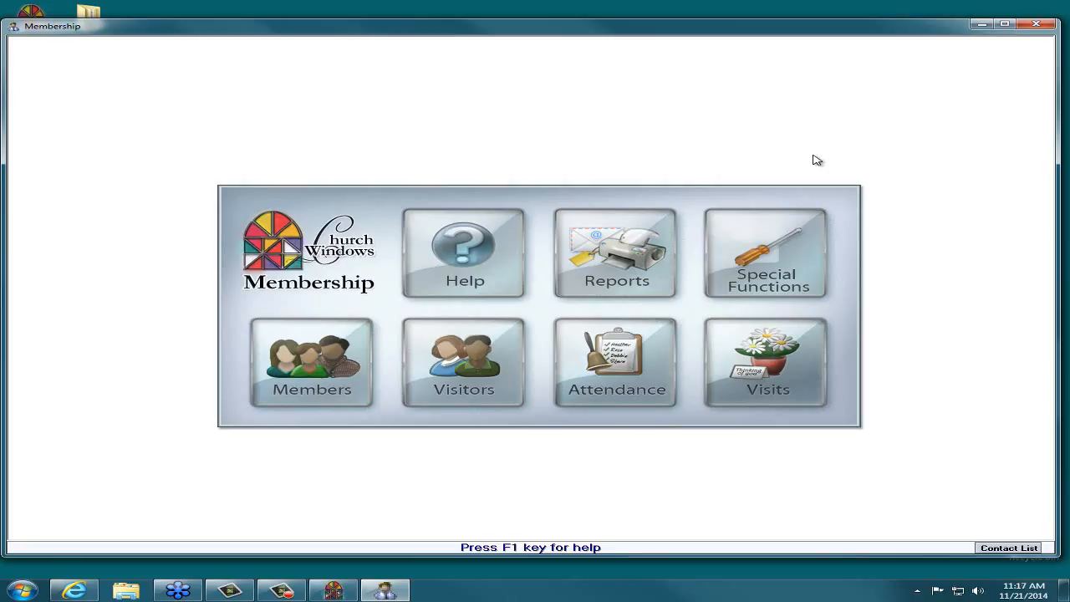
Open the Birth Date email selection, add birth dates in the month of November to the query, and continue to the email options
click(616, 252)
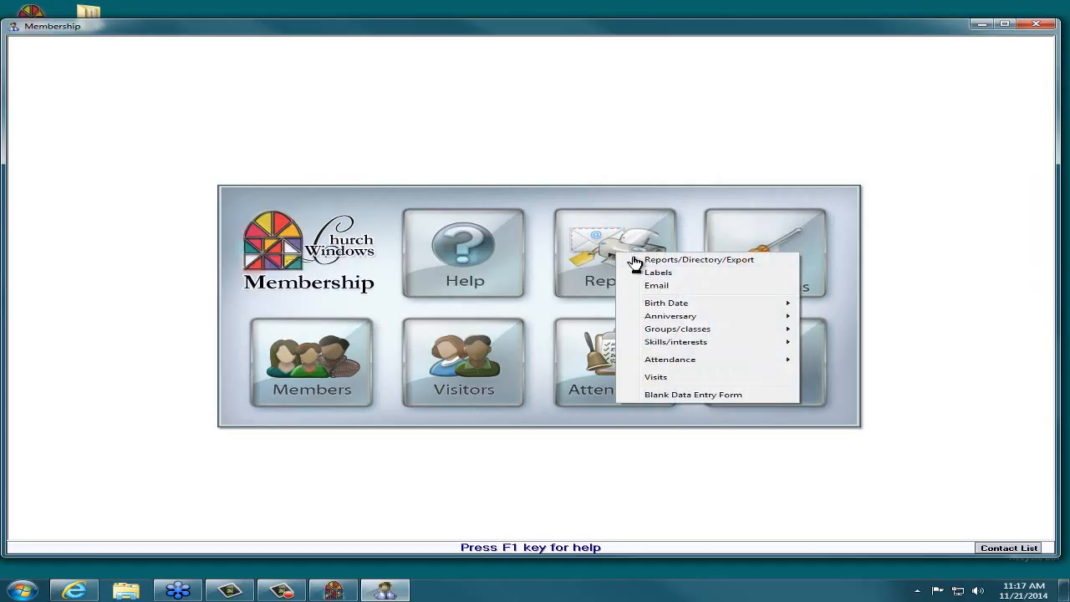
mouse_move(691, 311)
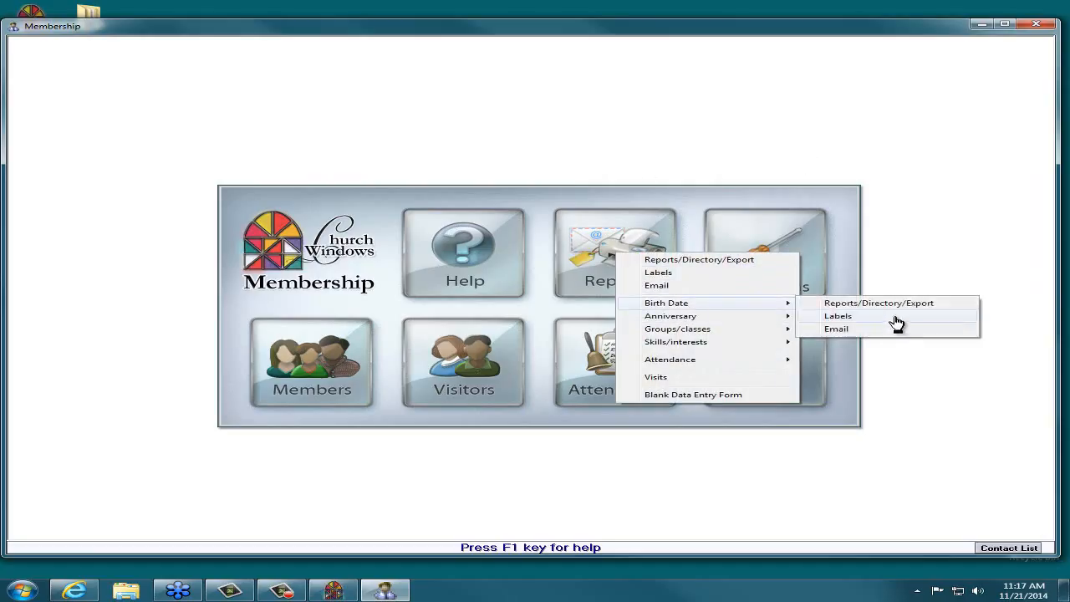
click(896, 325)
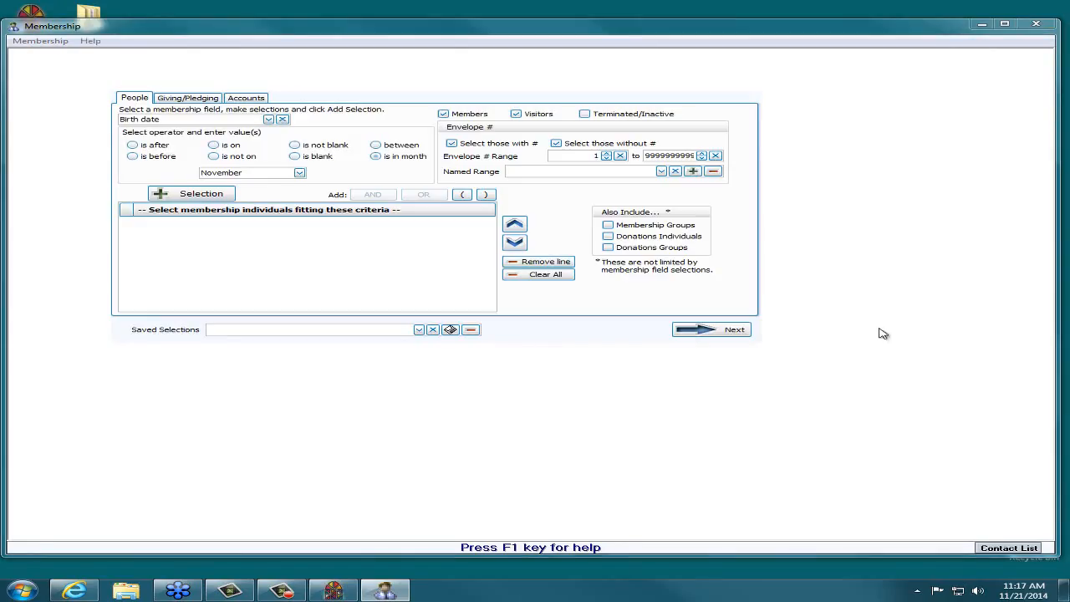
click(694, 333)
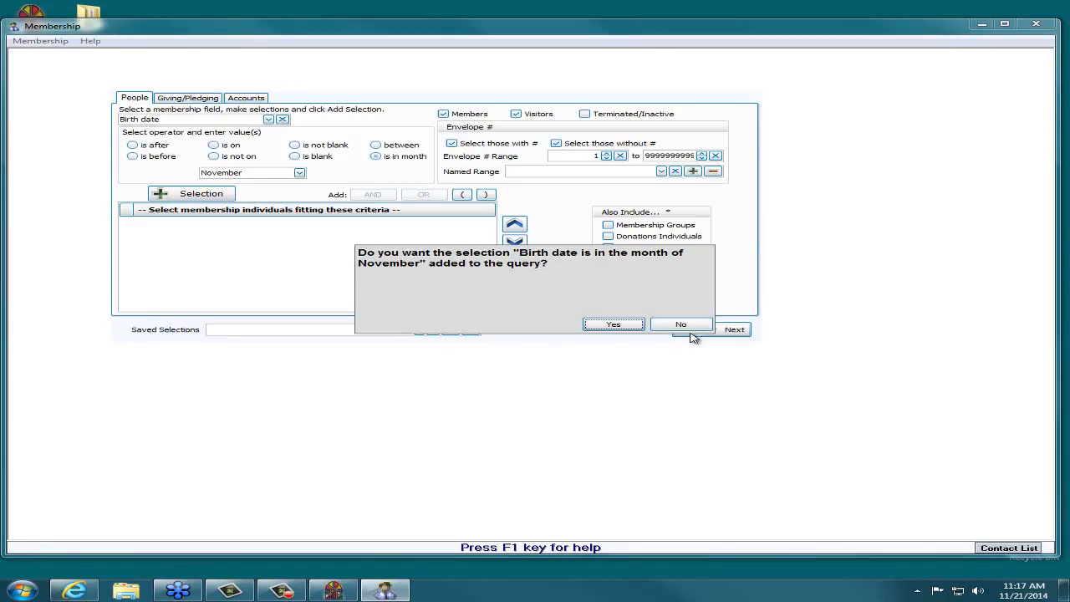
click(600, 326)
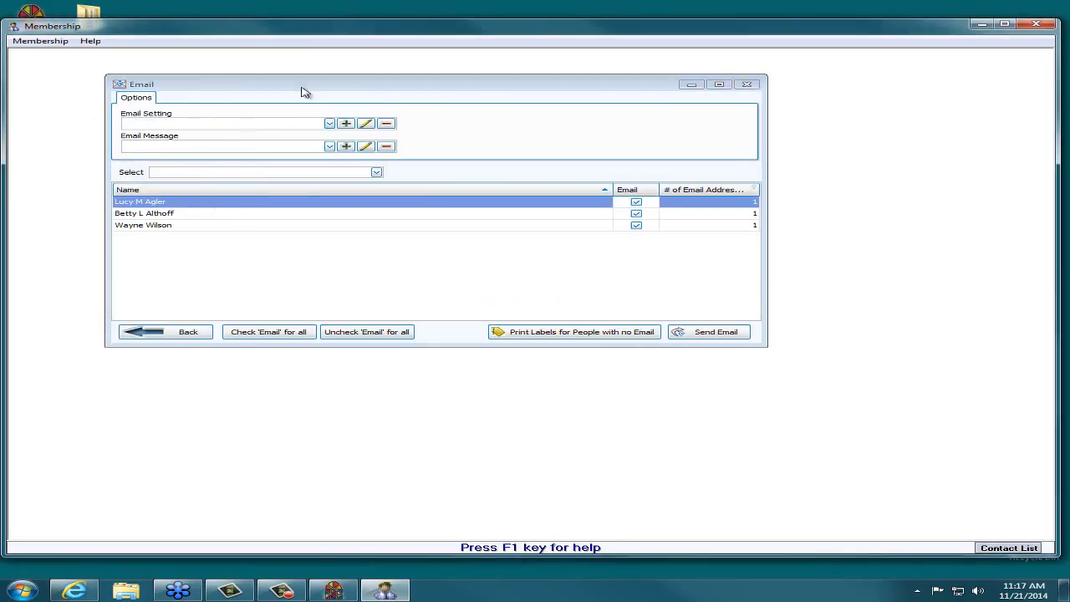
drag(334, 85, 432, 119)
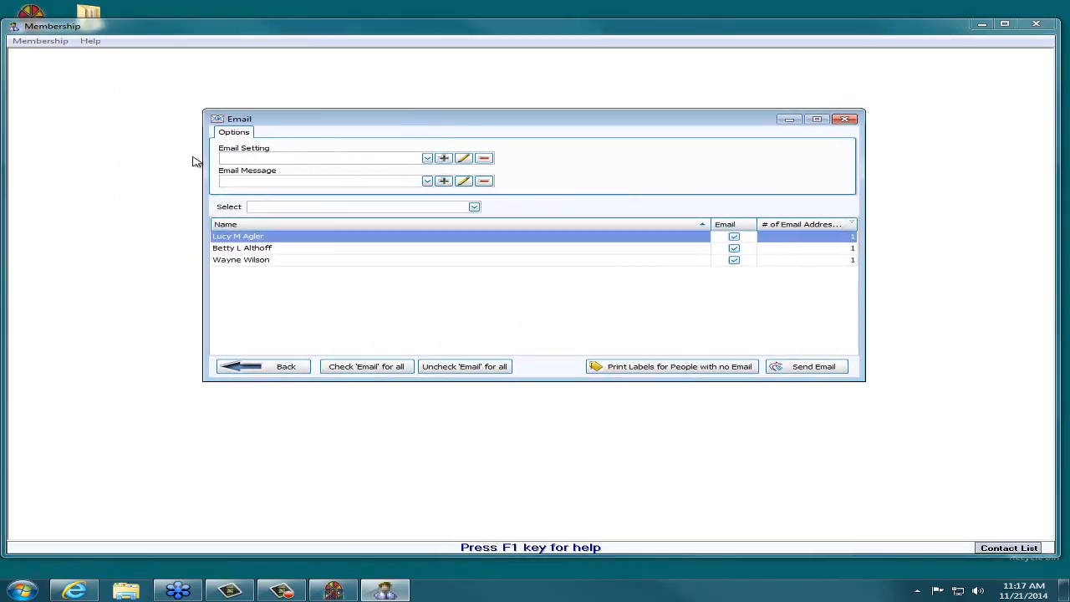
Open a new SMTP email setting and its outgoing server form, read the host address help, and cancel out of the email setup
click(444, 158)
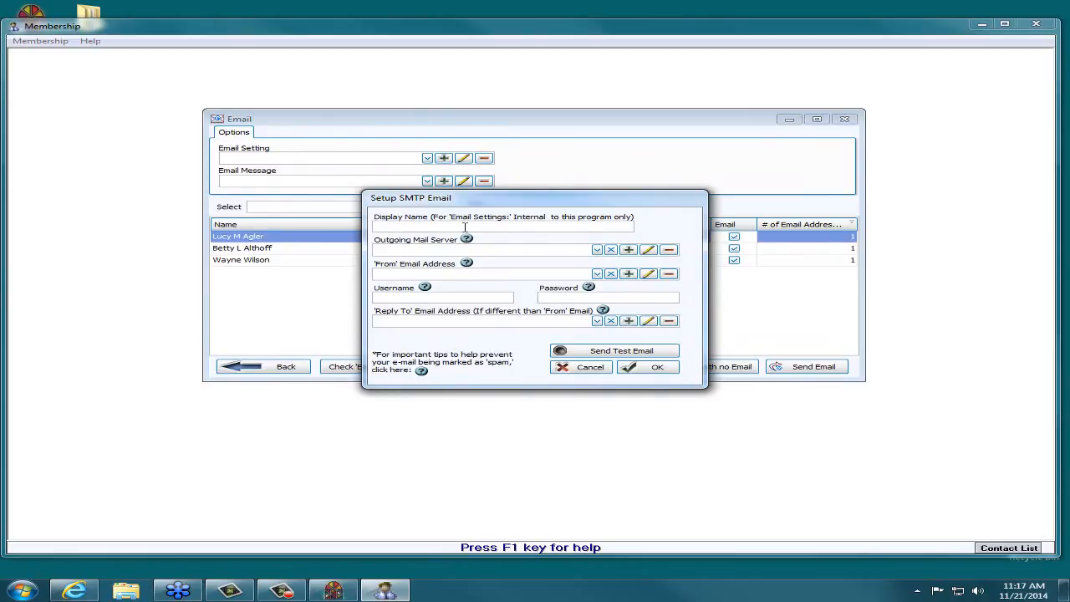
click(383, 249)
click(473, 249)
click(629, 250)
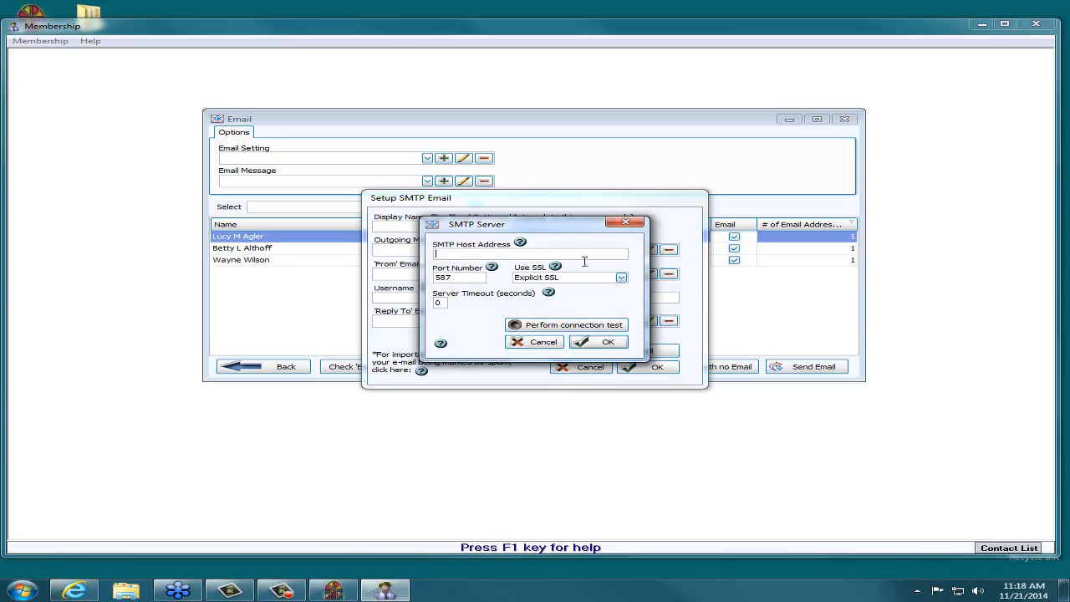
click(520, 242)
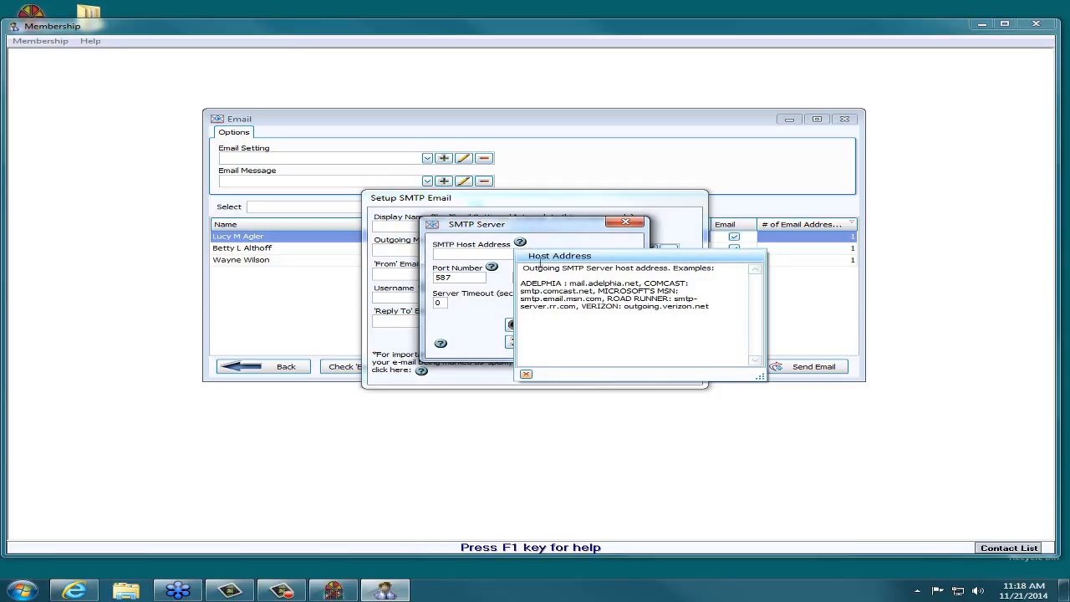
click(526, 376)
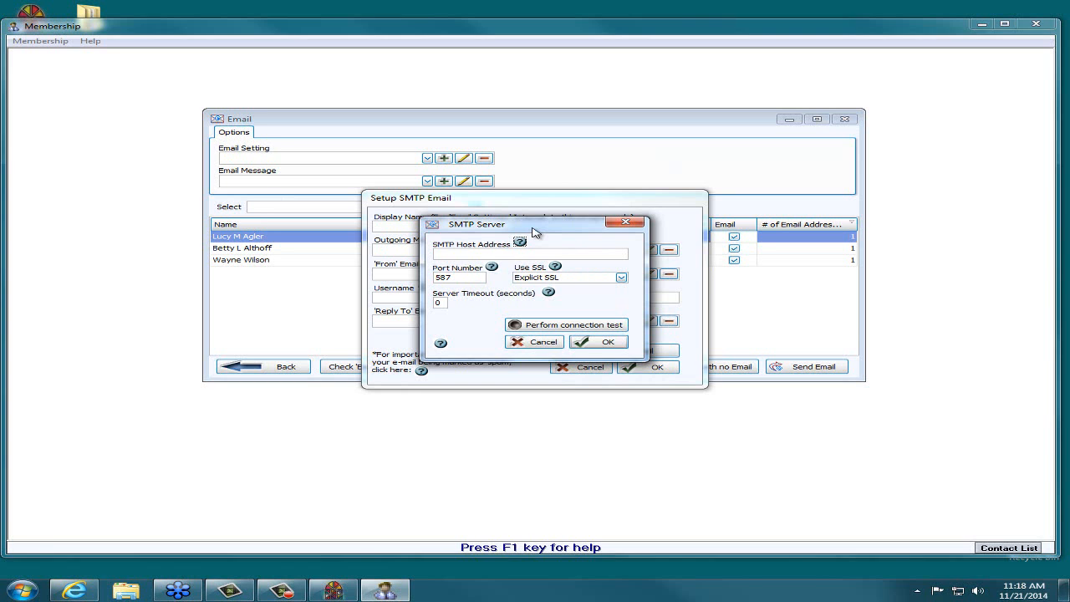
click(544, 343)
click(585, 367)
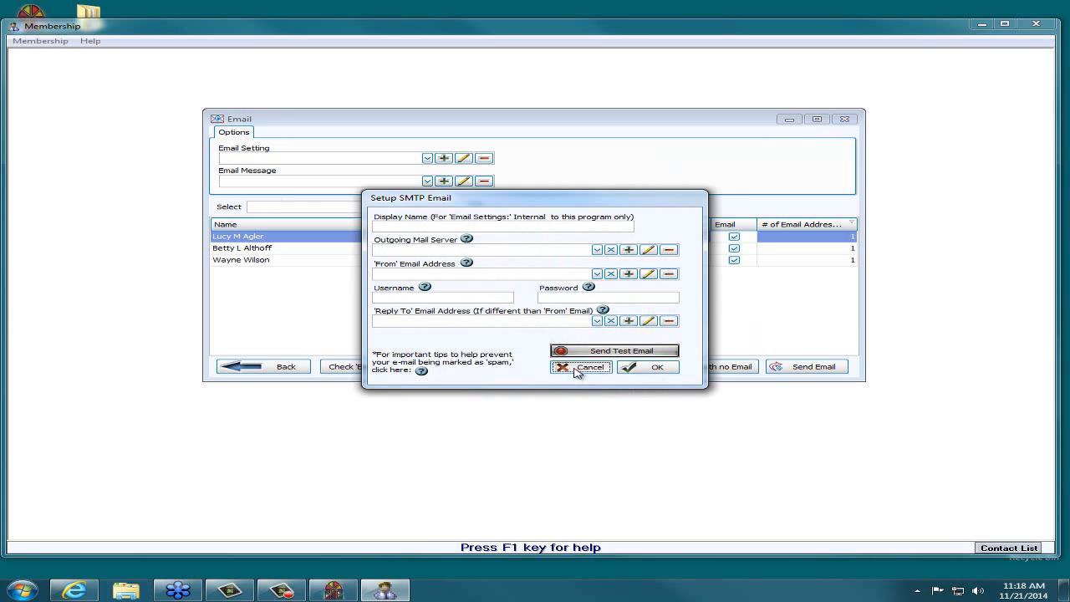
click(847, 119)
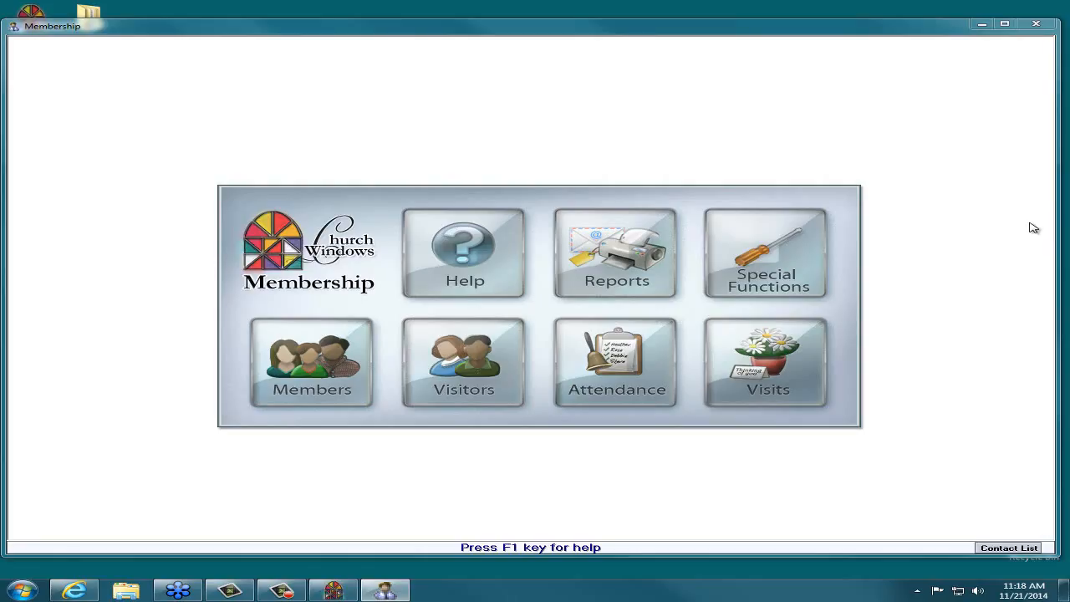
Try a birth date range starting 01/01/1964 with the between operator in the Birth Date List, and close the list
click(575, 238)
mouse_move(708, 306)
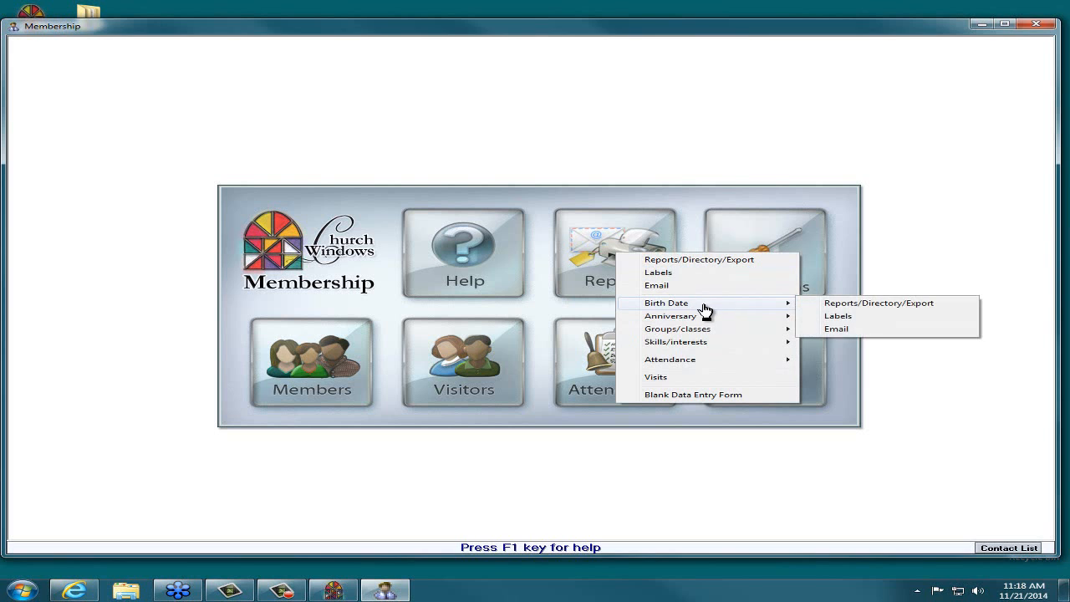
click(822, 306)
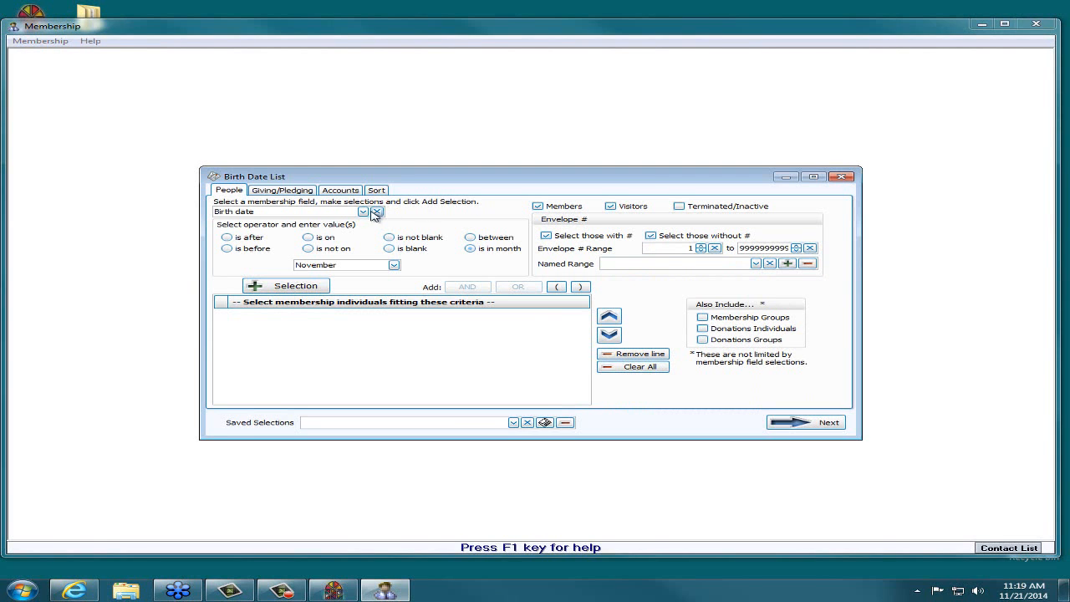
click(502, 240)
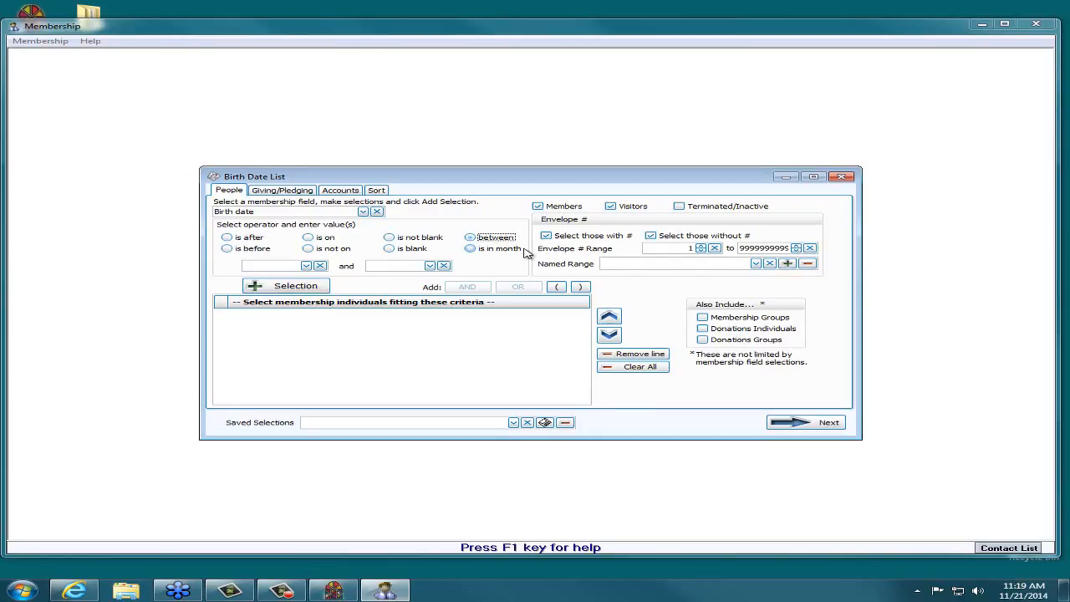
click(255, 265)
text(01/01/1964)
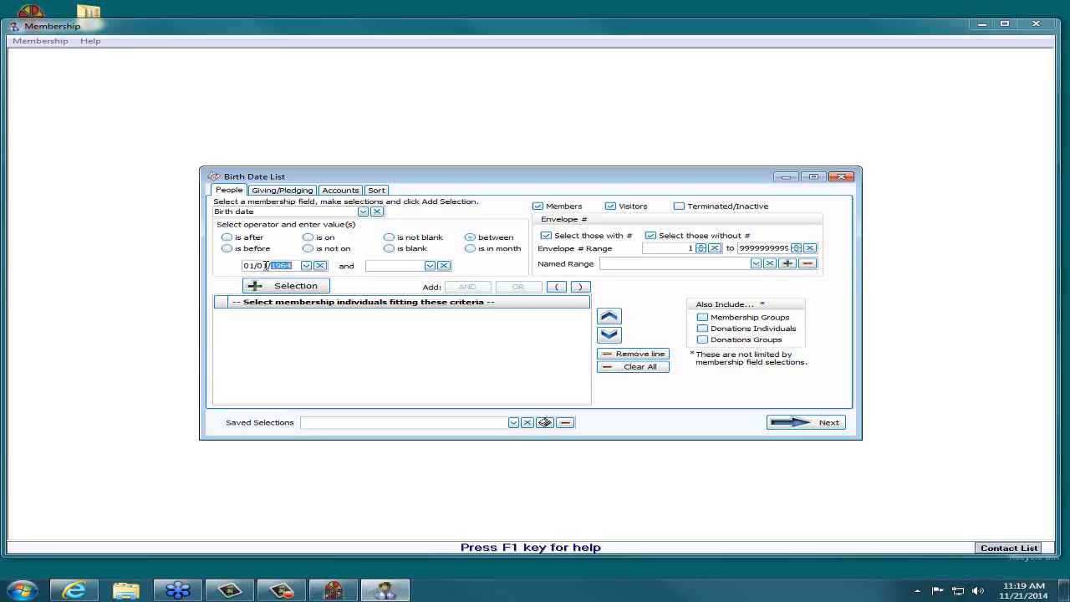
click(402, 268)
click(430, 266)
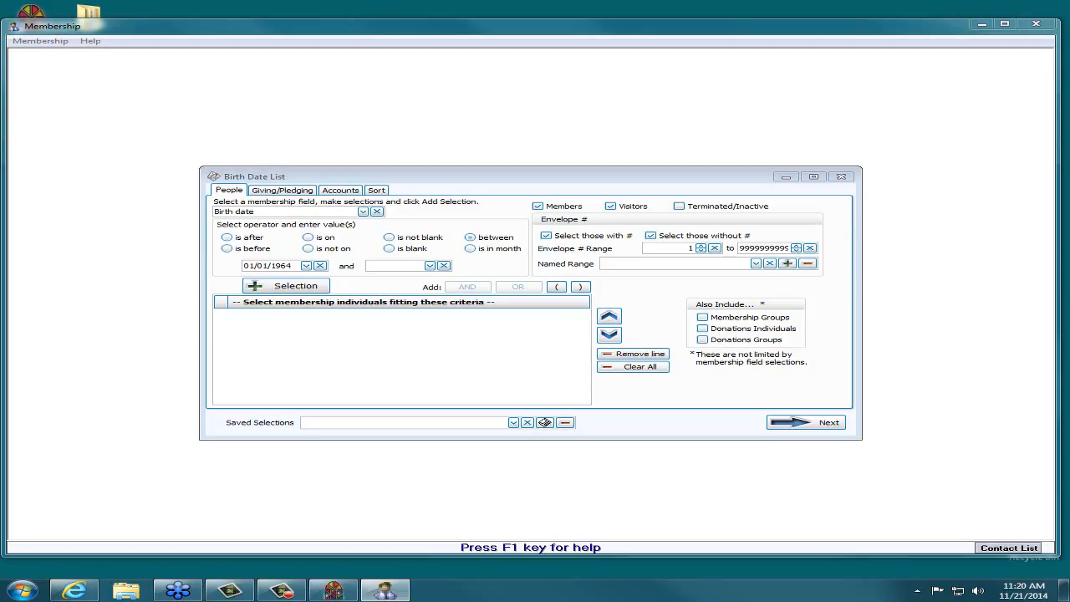
click(840, 177)
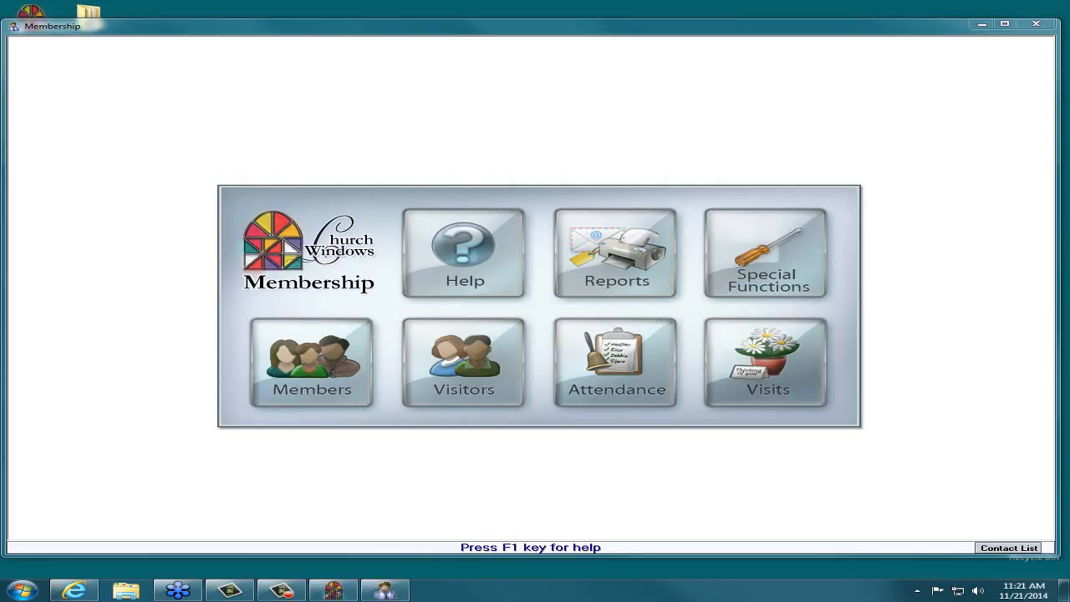
Open the member records, set the directory/report order of the first family's wife to 2 (Secondary), and save the record
click(326, 371)
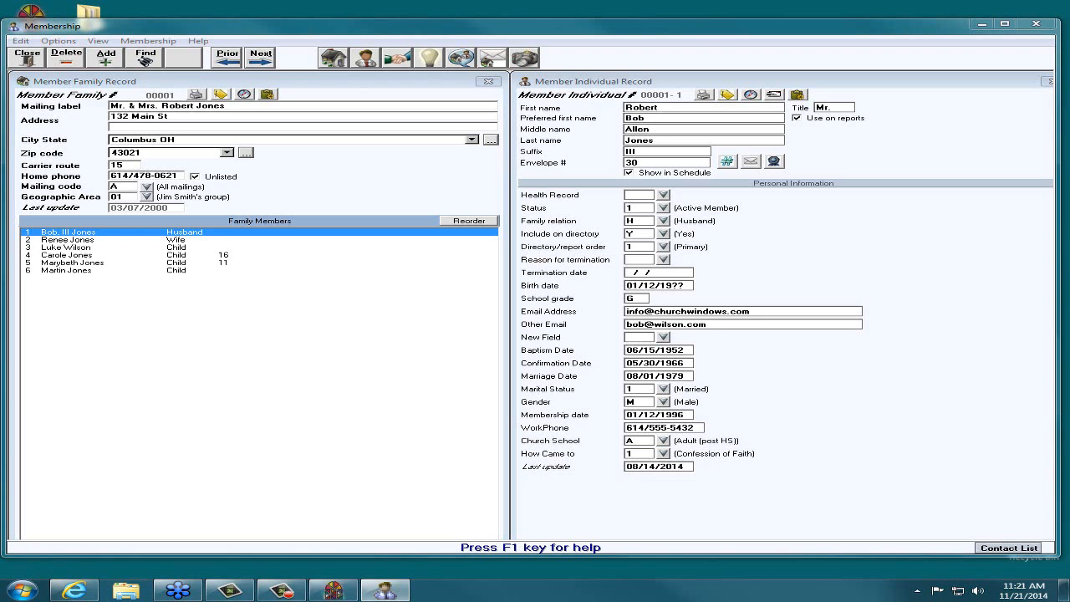
drag(518, 248, 656, 249)
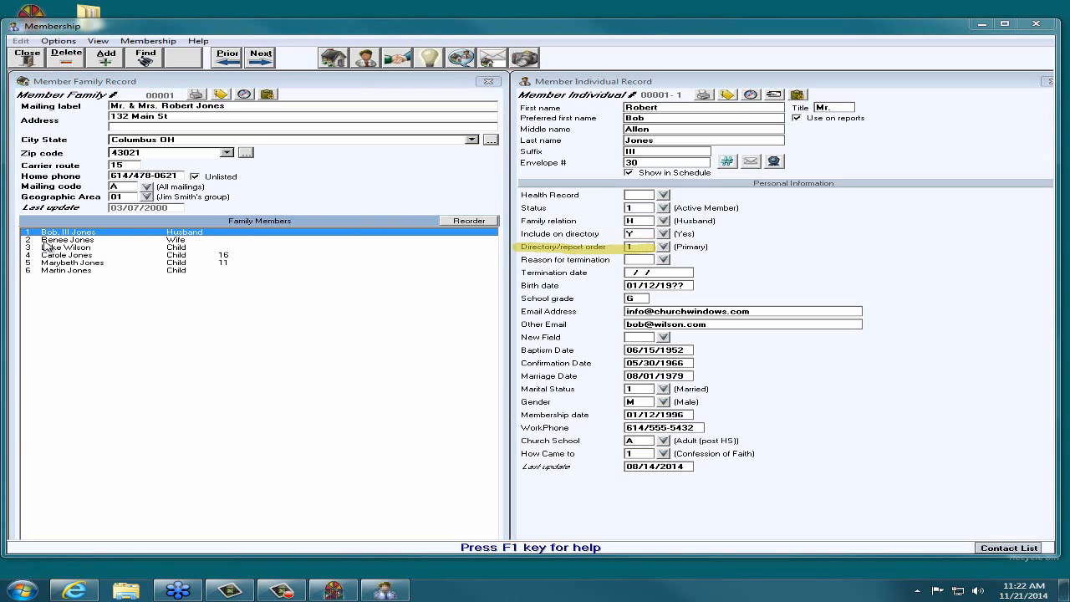
click(99, 241)
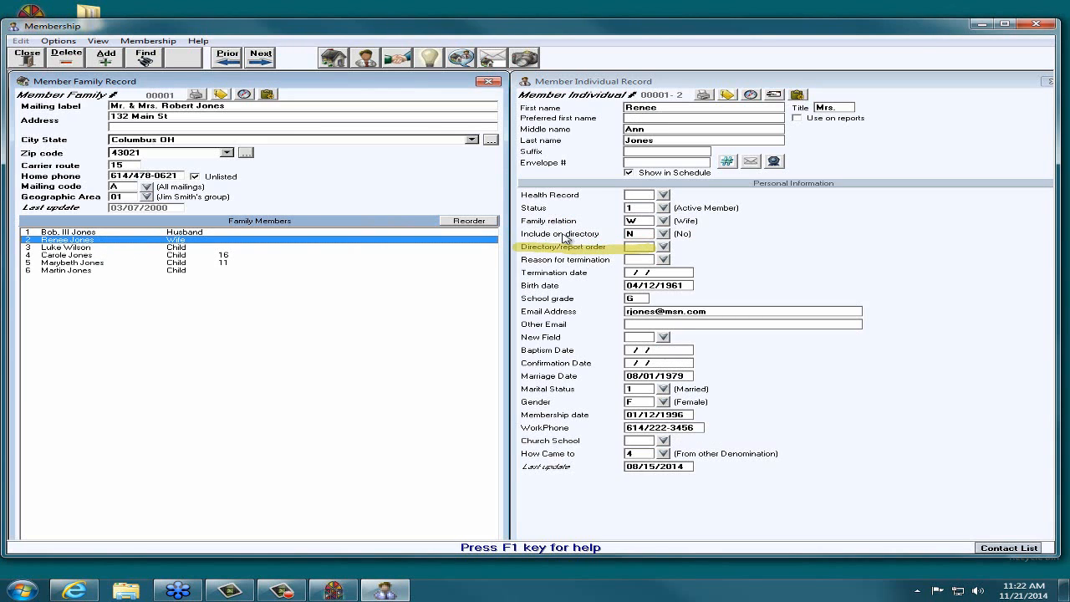
click(635, 247)
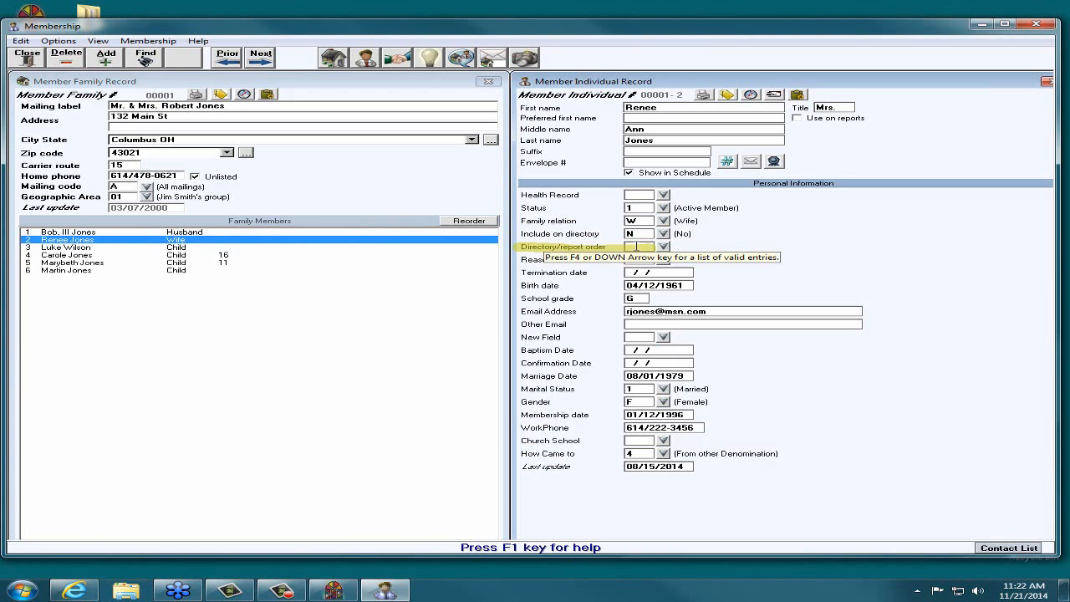
text(2)
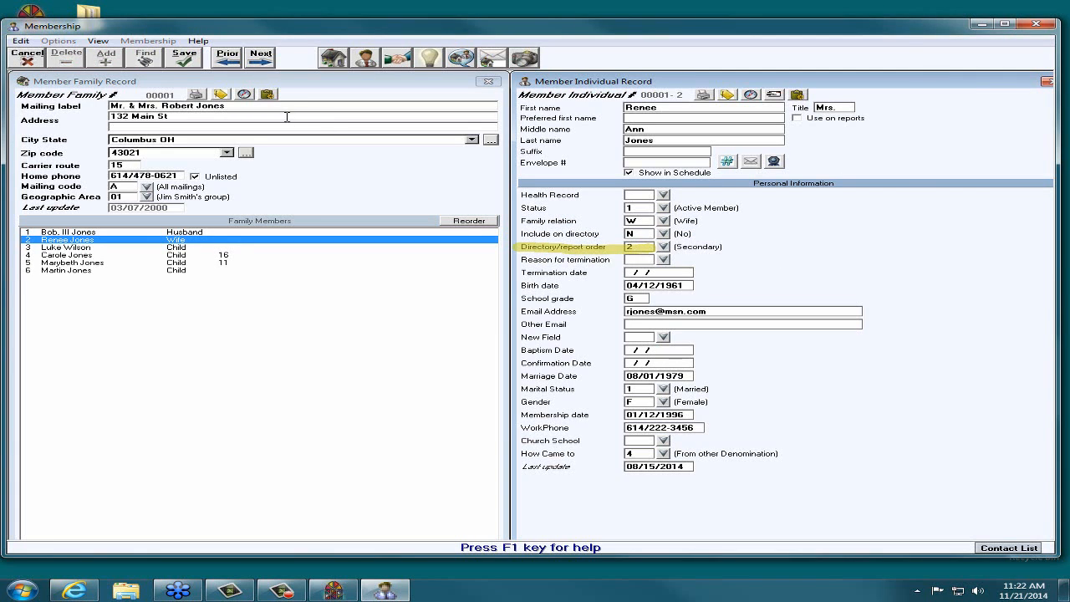
click(195, 63)
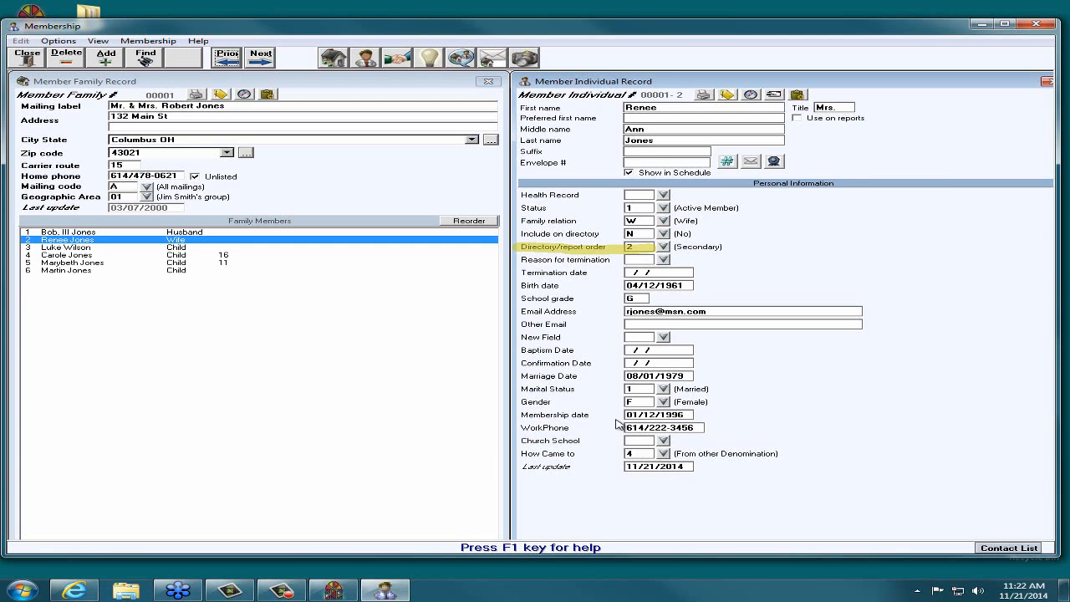
Check the wife's marriage date and go forward through the individual records to the family with a deceased member
click(692, 377)
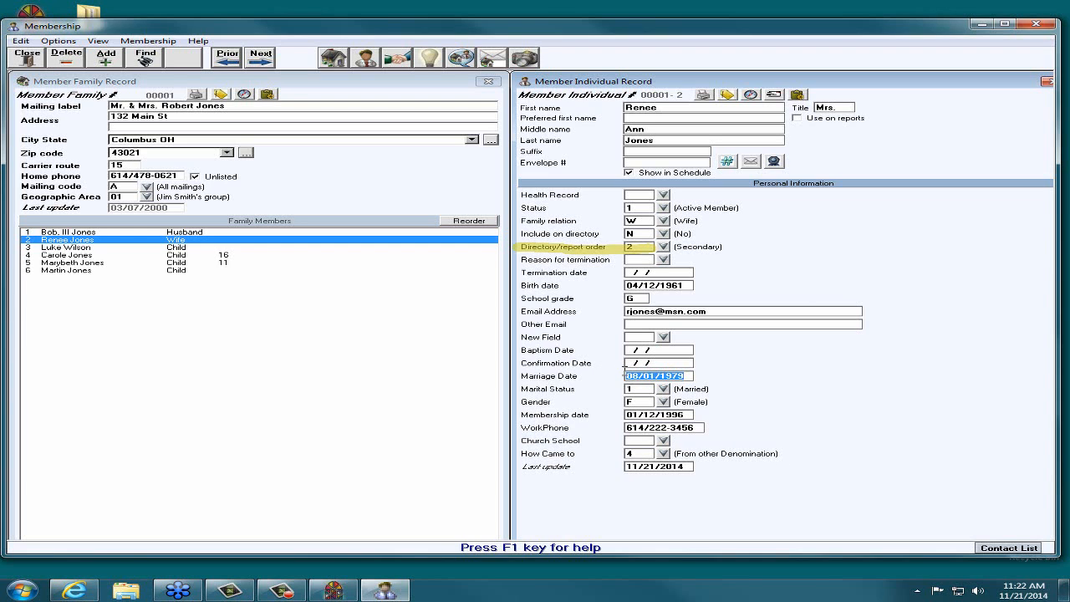
click(692, 376)
click(260, 55)
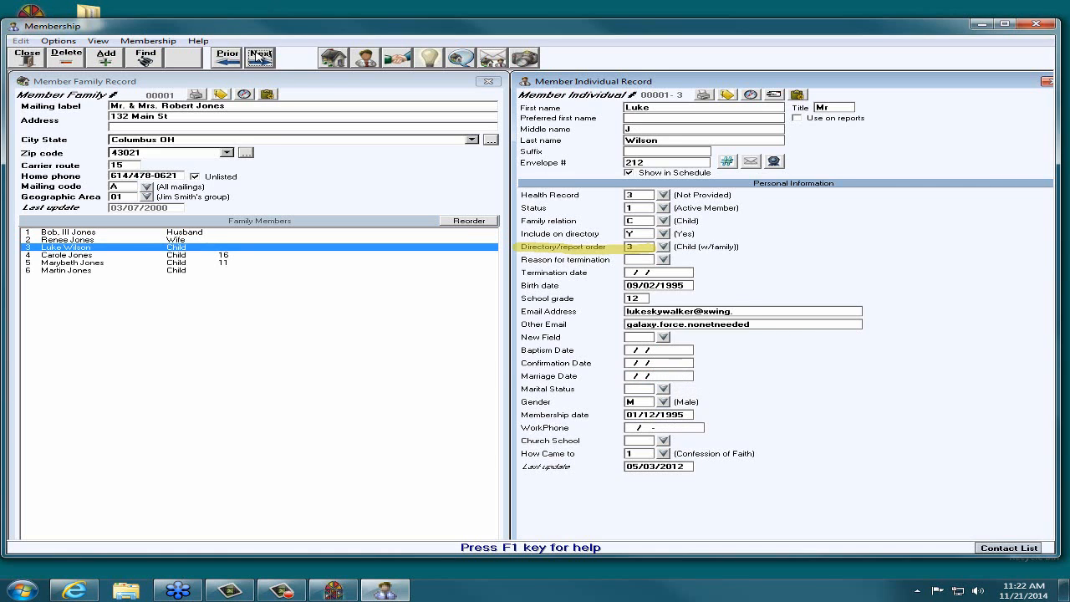
click(260, 56)
click(260, 56)
click(260, 55)
click(260, 55)
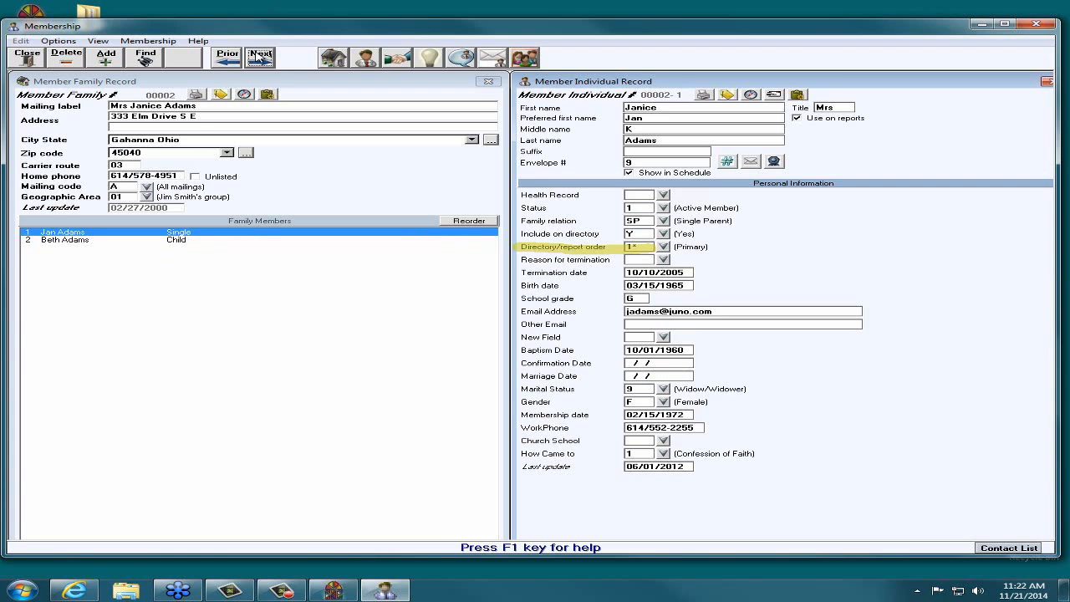
click(260, 55)
click(260, 55)
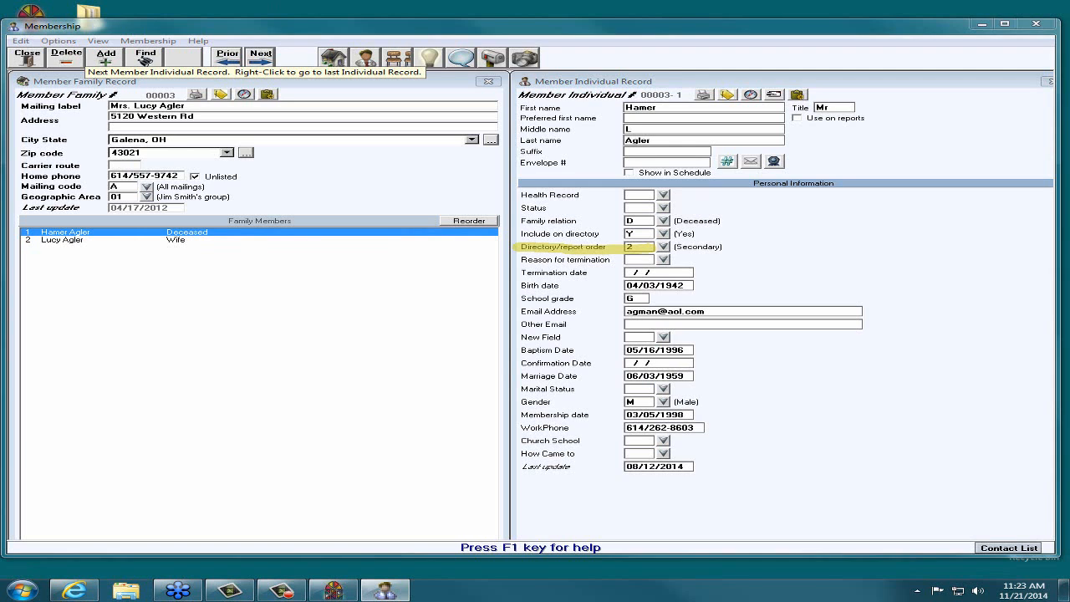
Select the wife of the deceased member, clear her marriage date, and save the record
key(Escape)
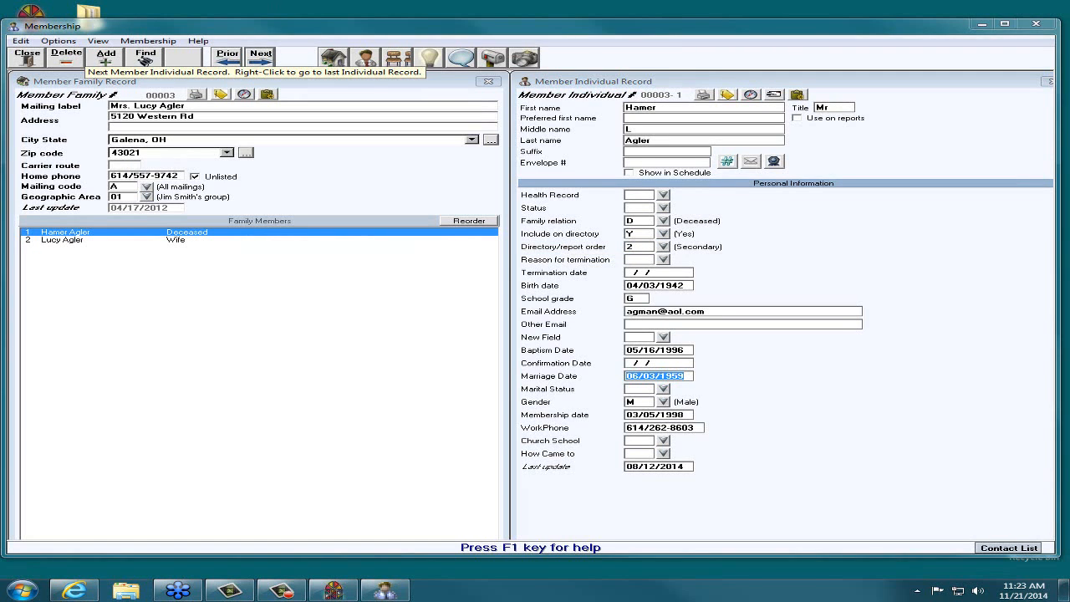
click(230, 245)
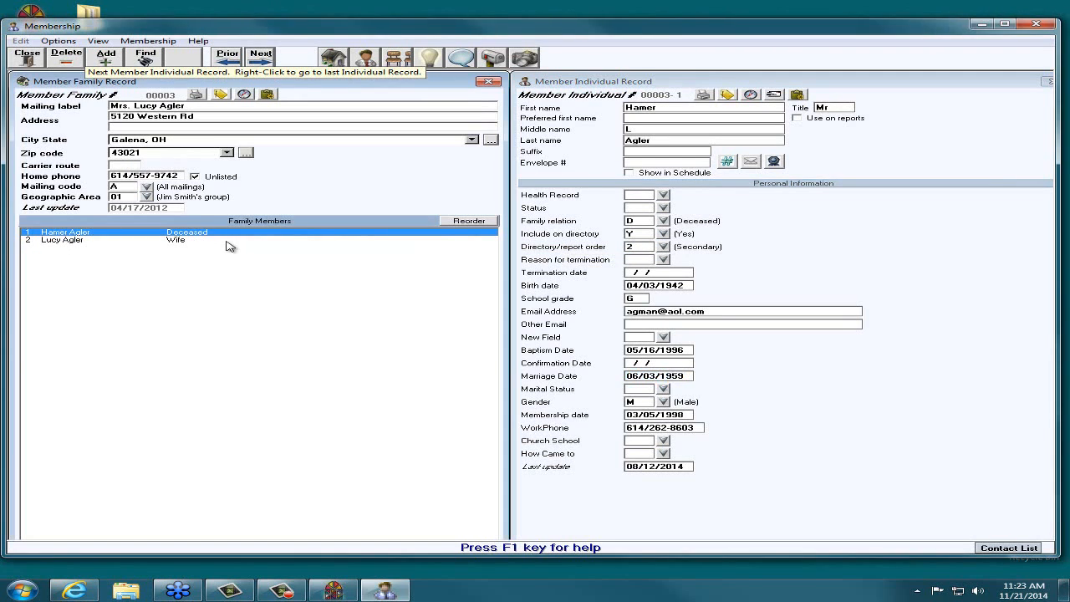
click(195, 238)
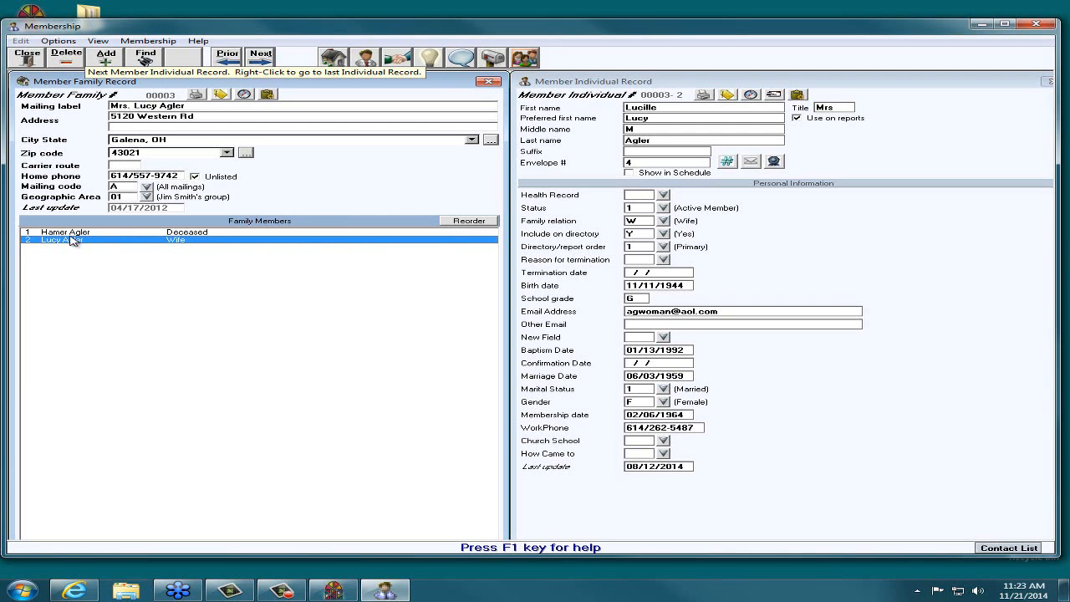
click(692, 376)
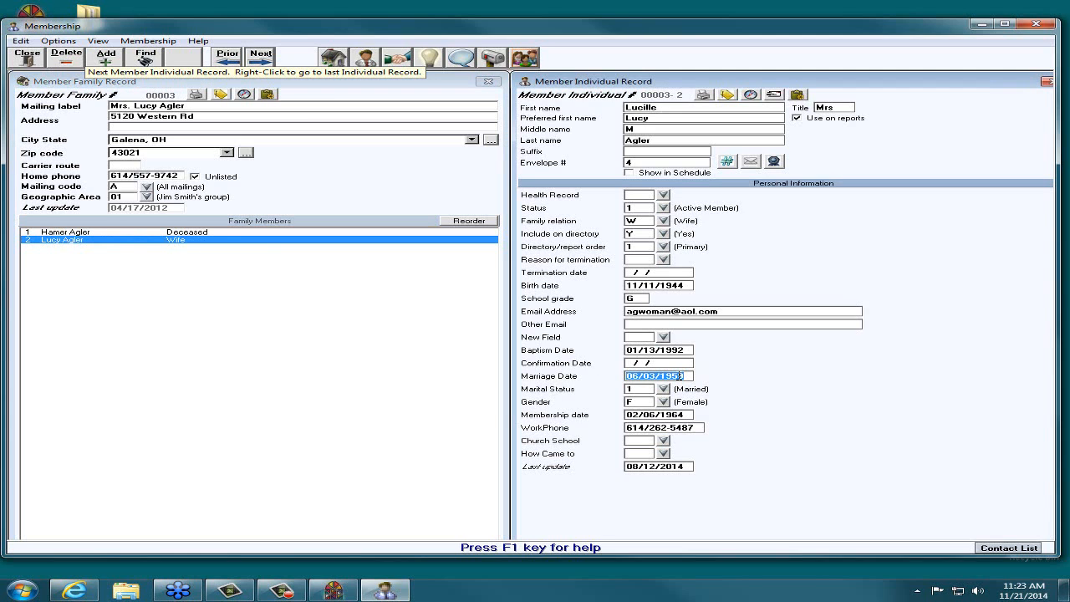
key(Delete)
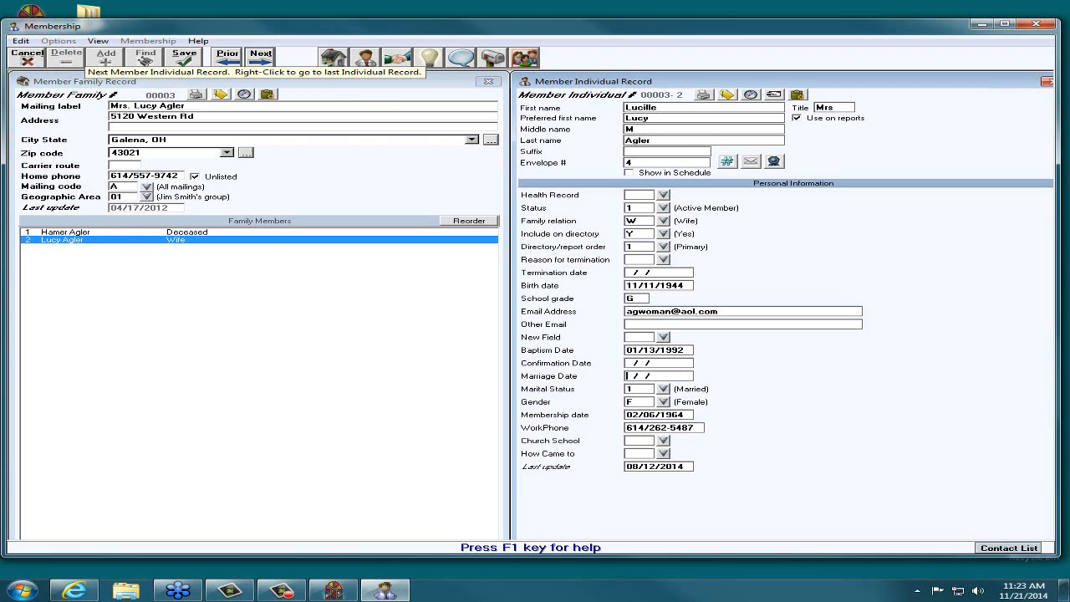
click(184, 57)
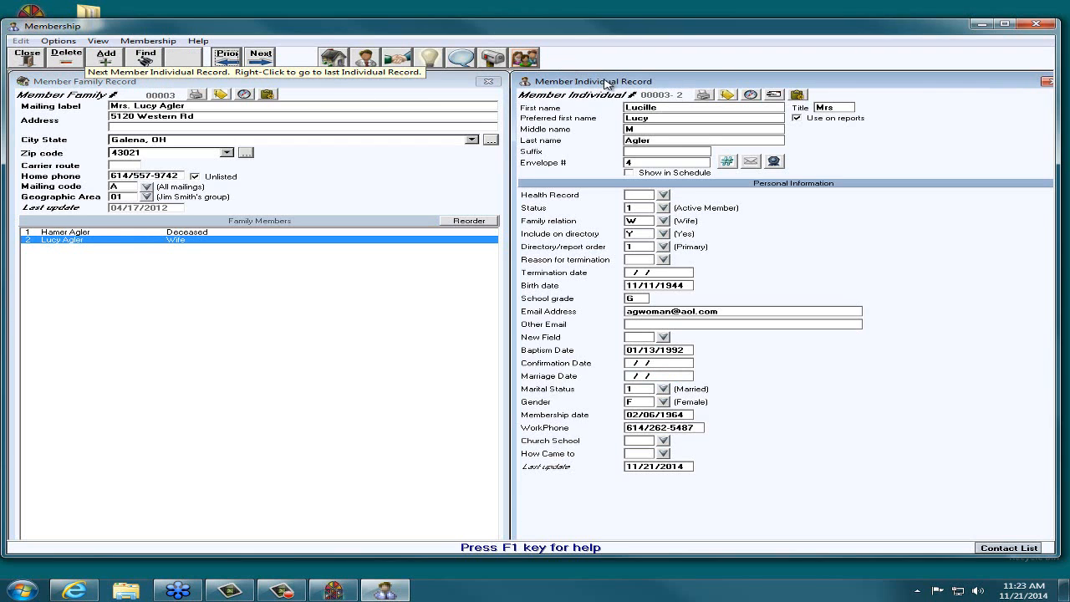
Save a comment on the widow's record that her husband passed away and the marriage date is 06031959, and close the member records
click(472, 65)
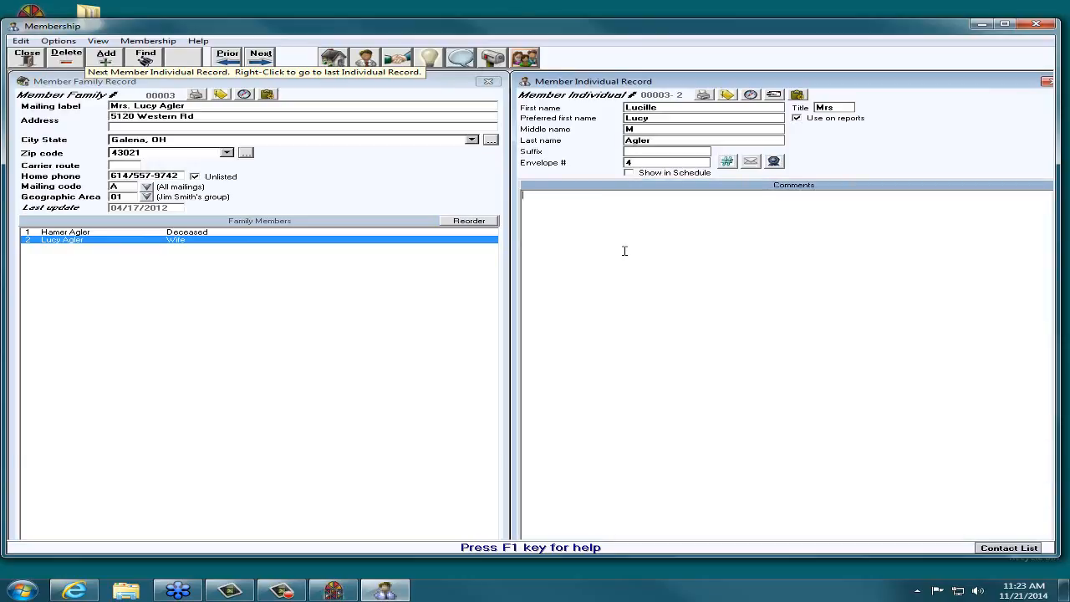
text(Ma)
key(BackSpace)
key(BackSpace)
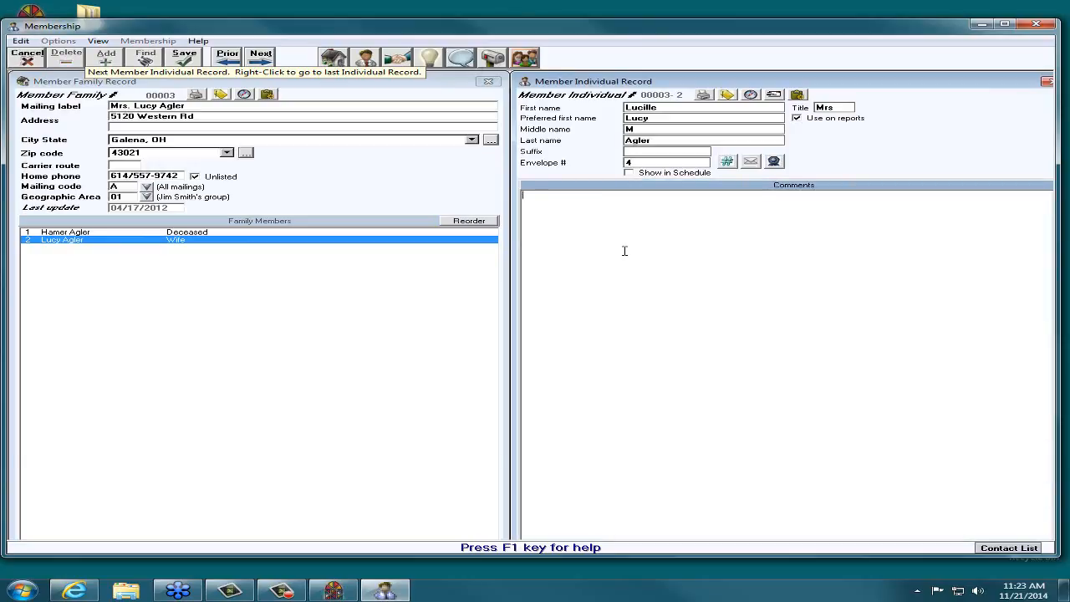
text(hammer passe)
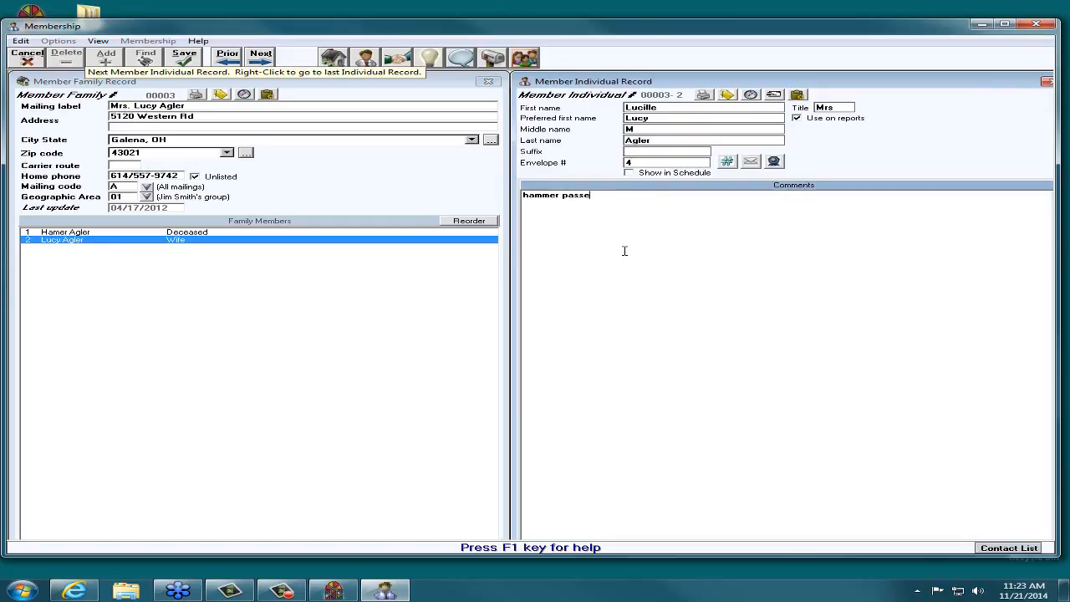
text(d away.  marriage date is 06031959)
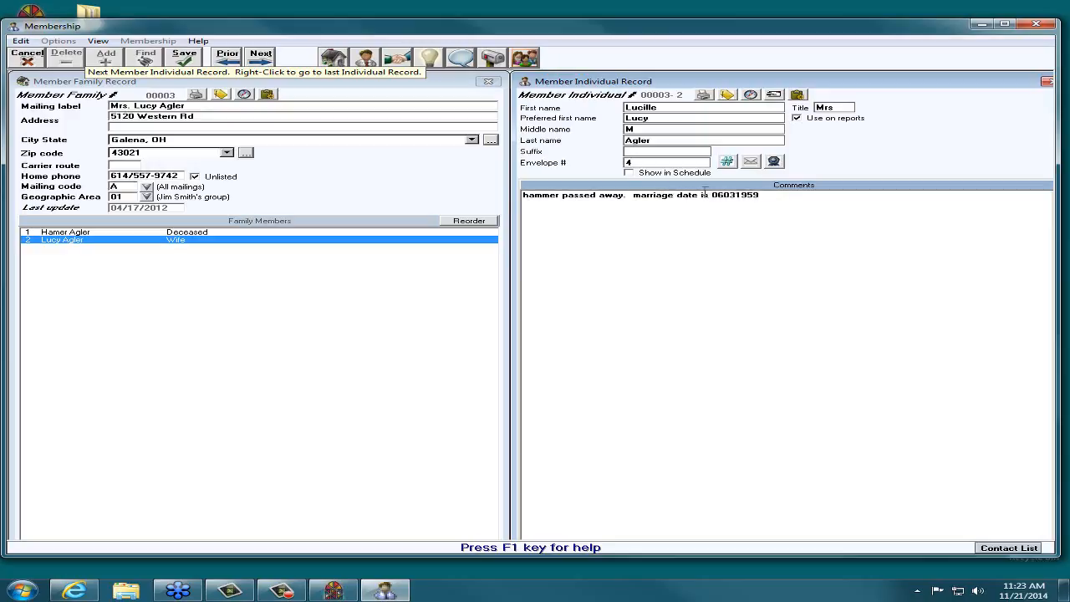
click(184, 57)
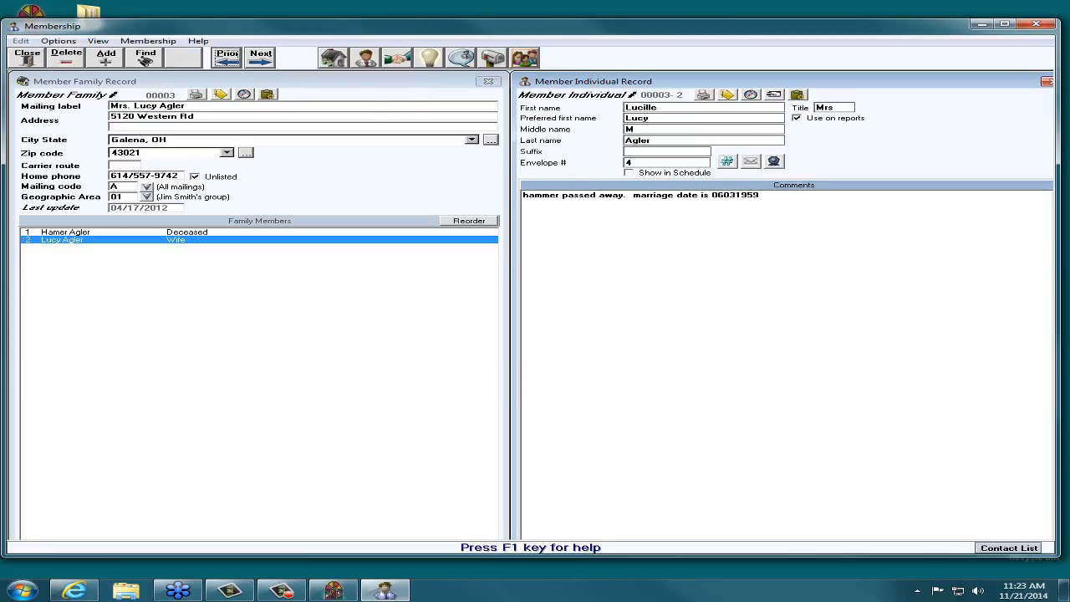
click(1047, 81)
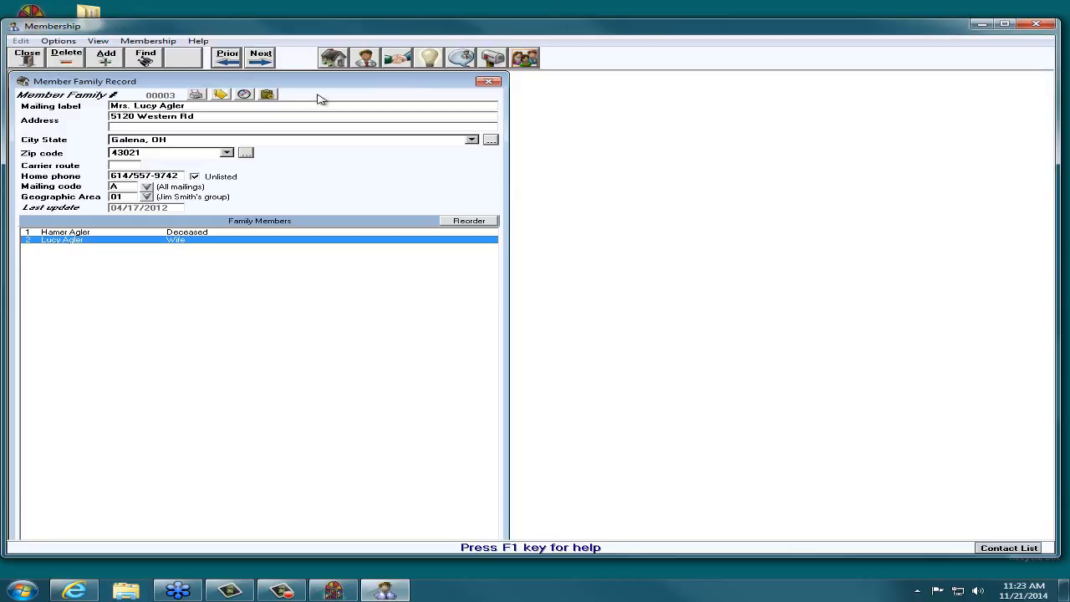
click(28, 57)
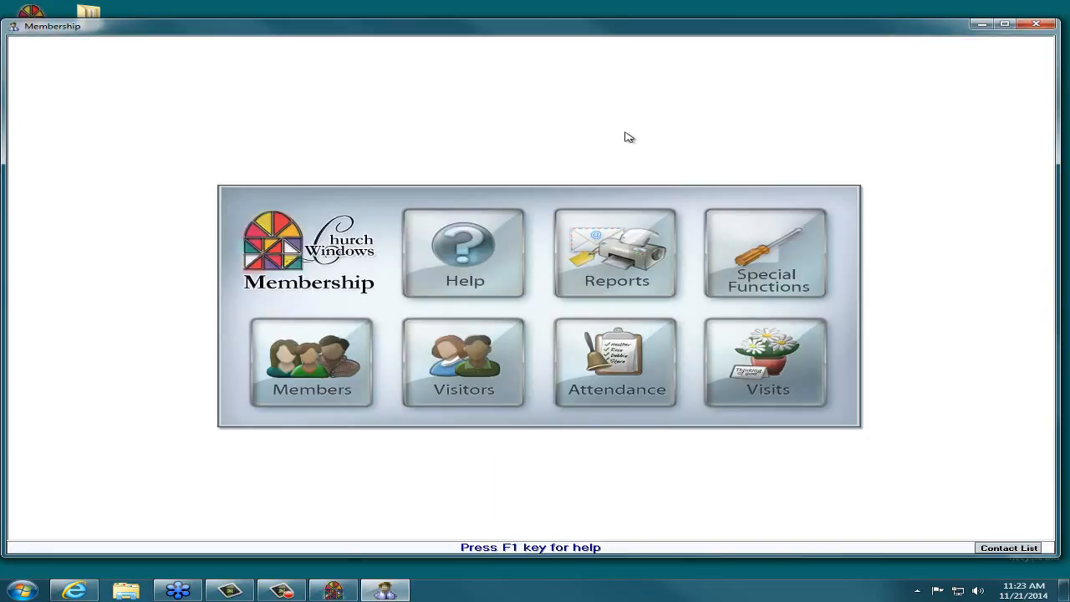